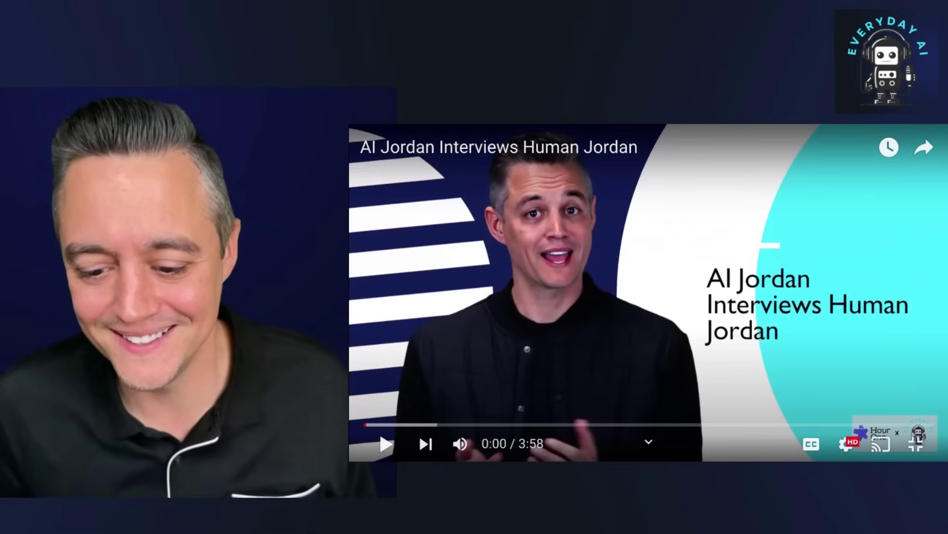
Play the 'AI Jordan Interviews Human Jordan' YouTube video and pause it at 0:11
{"action": "left_click", "coordinate": [386, 443]}
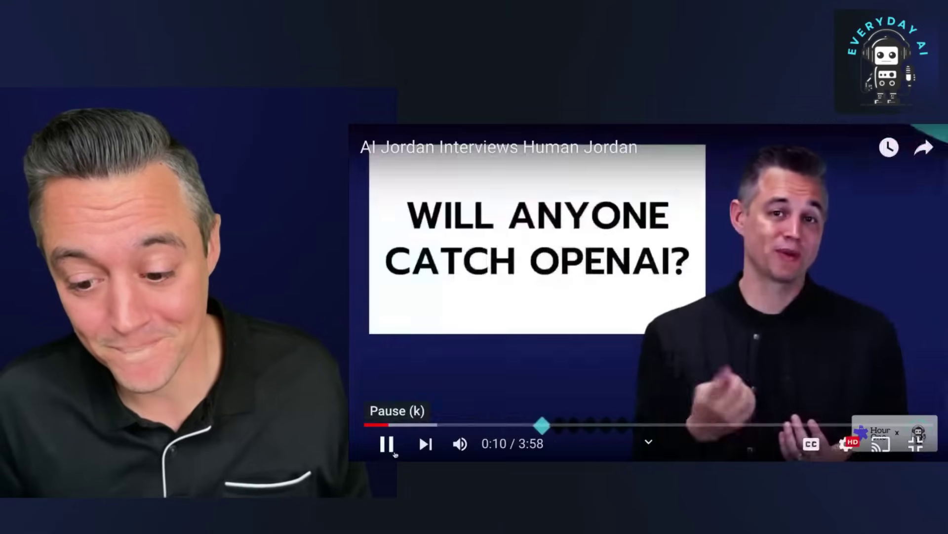
{"action": "left_click", "coordinate": [393, 450]}
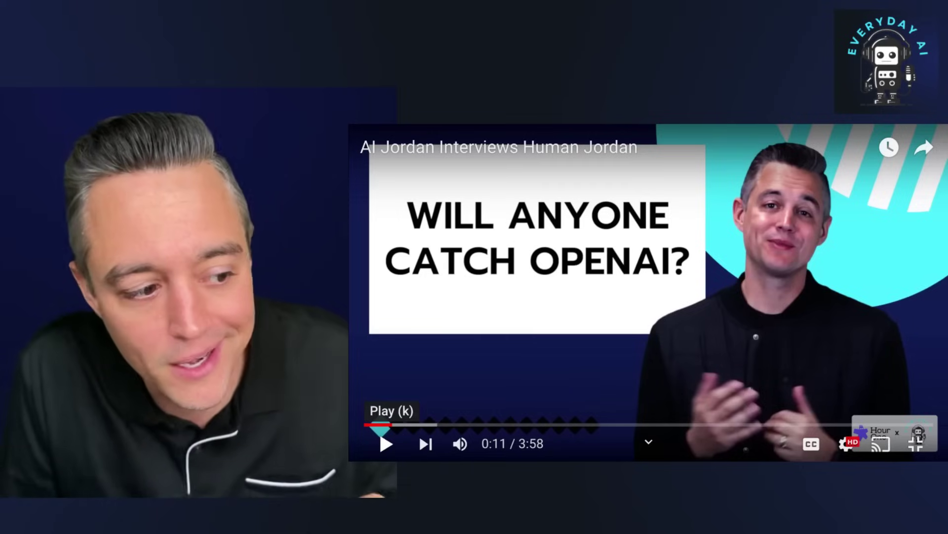
{"action": "scroll", "coordinate": [550, 227], "scroll_direction": "down", "scroll_amount": 3}
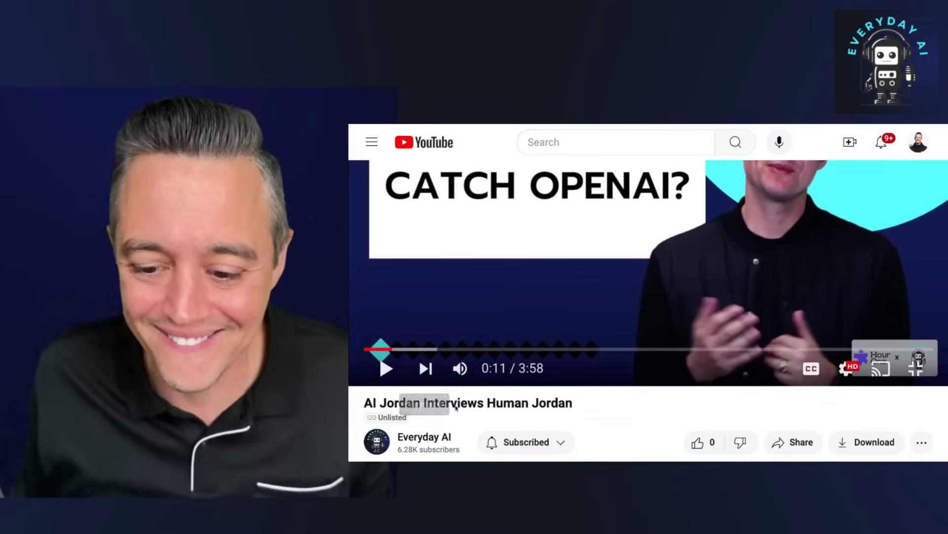
{"action": "scroll", "coordinate": [550, 227], "scroll_direction": "up", "scroll_amount": 3}
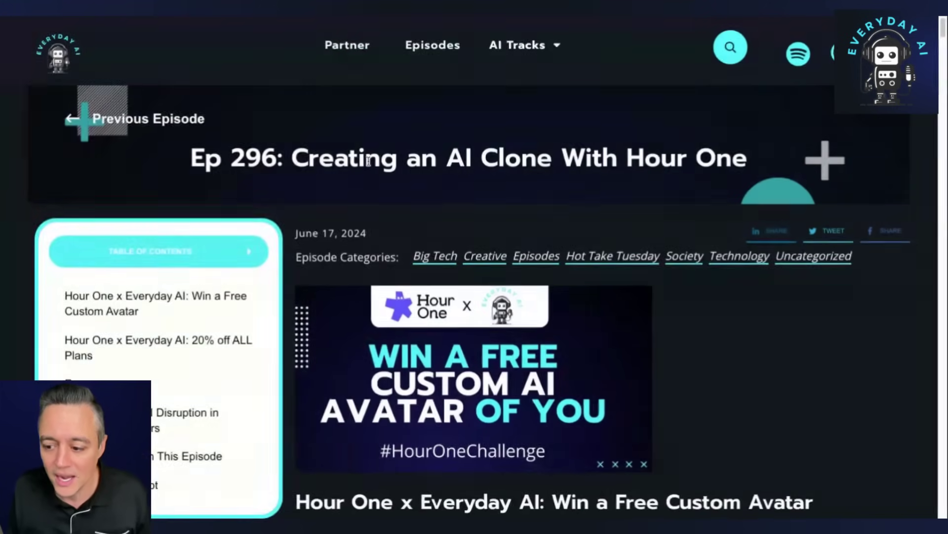
{"action": "scroll", "coordinate": [411, 250], "scroll_direction": "down", "scroll_amount": 1}
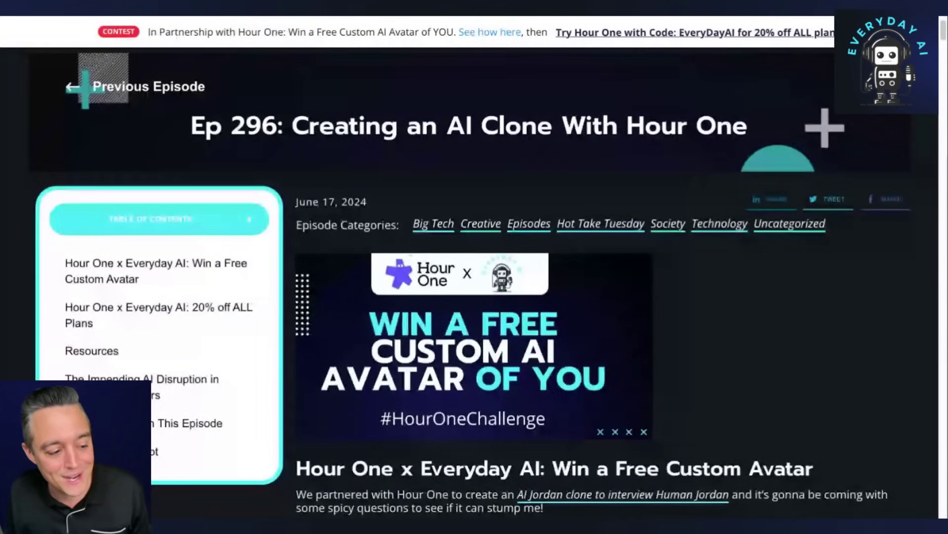
{"action": "scroll", "coordinate": [474, 297], "scroll_direction": "down", "scroll_amount": 1}
{"action": "scroll", "coordinate": [422, 251], "scroll_direction": "down", "scroll_amount": 1}
{"action": "scroll", "coordinate": [425, 251], "scroll_direction": "down", "scroll_amount": 2}
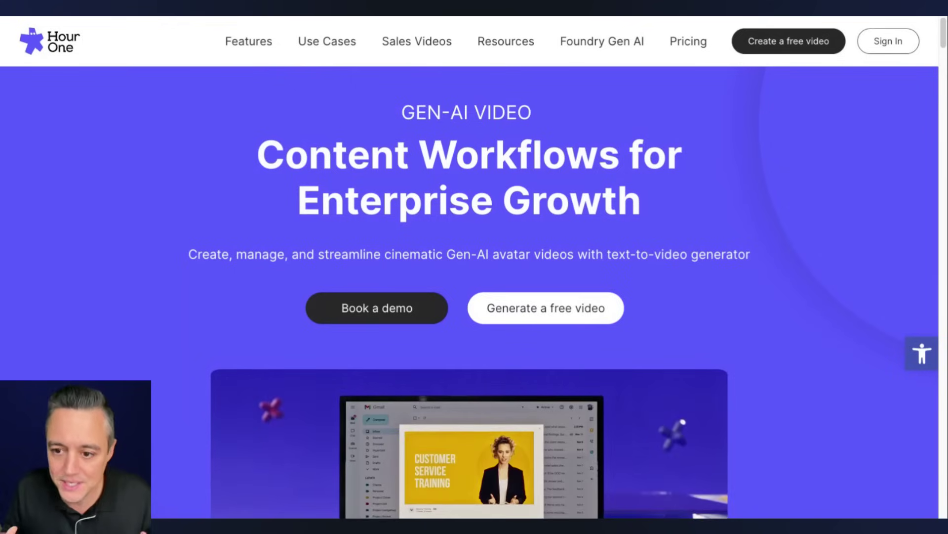
{"action": "scroll", "coordinate": [474, 296], "scroll_direction": "down", "scroll_amount": 3}
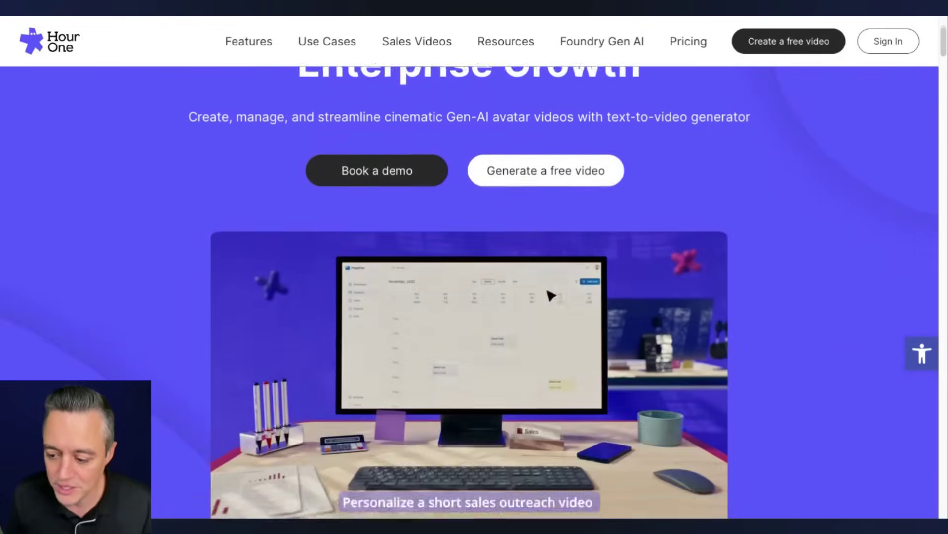
{"action": "scroll", "coordinate": [474, 296], "scroll_direction": "up", "scroll_amount": 1}
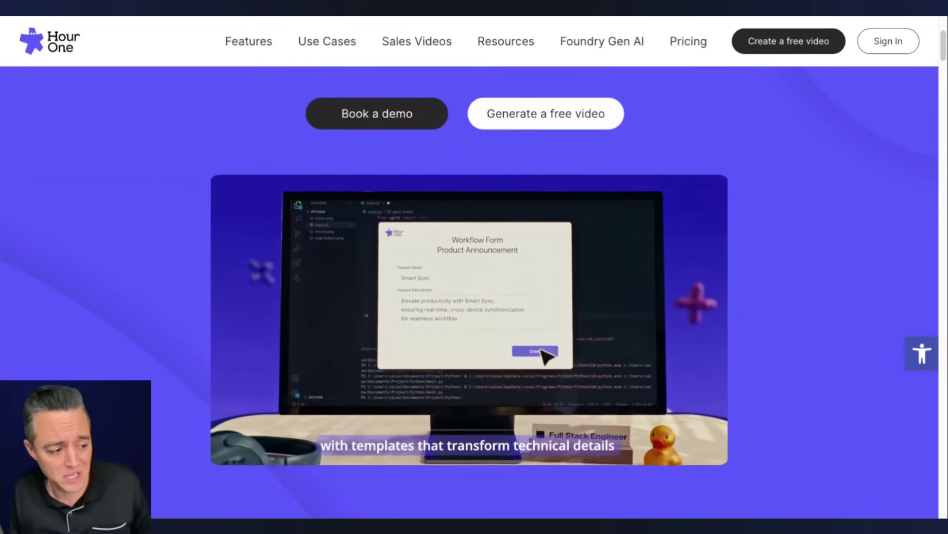
{"action": "scroll", "coordinate": [214, 377], "scroll_direction": "down", "scroll_amount": 5}
{"action": "scroll", "coordinate": [214, 377], "scroll_direction": "down", "scroll_amount": 3}
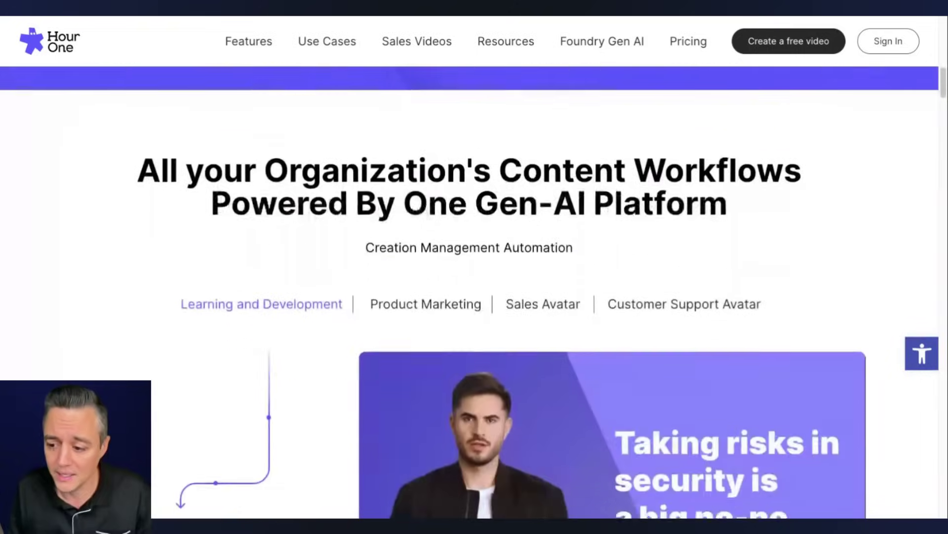
{"action": "scroll", "coordinate": [474, 296], "scroll_direction": "down", "scroll_amount": 2}
{"action": "scroll", "coordinate": [474, 296], "scroll_direction": "down", "scroll_amount": 1}
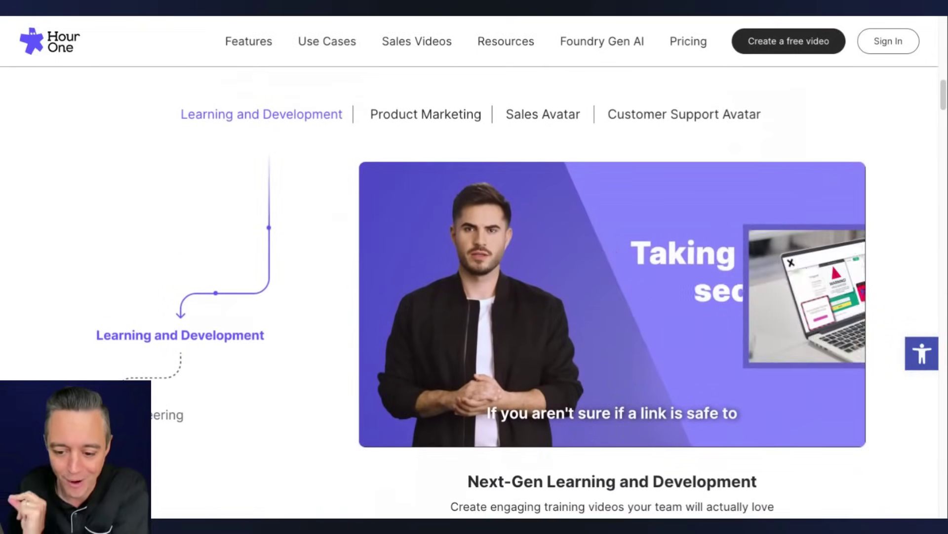
{"action": "scroll", "coordinate": [475, 297], "scroll_direction": "up", "scroll_amount": 1}
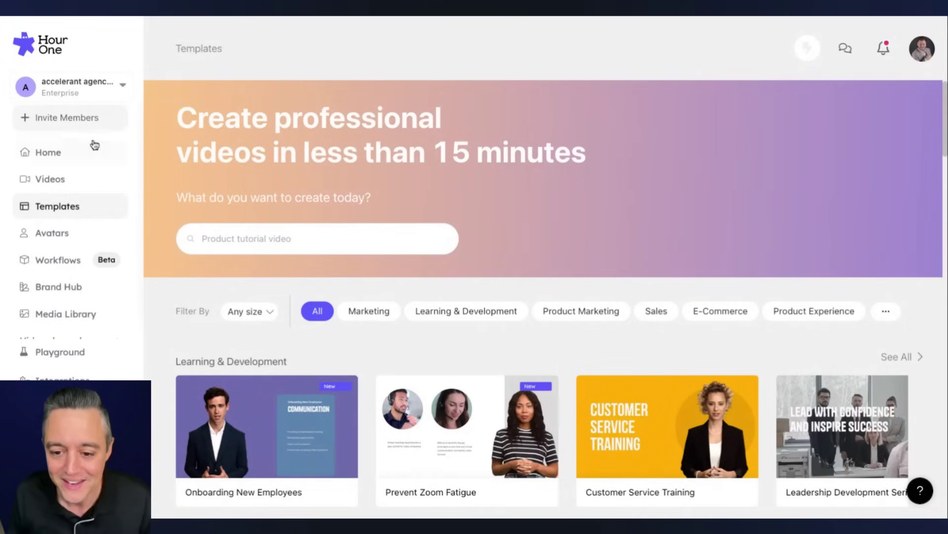
Browse Videos, Templates and Avatars, then reach Workflows and dismiss the personalized videos intro
{"action": "left_click", "coordinate": [63, 179]}
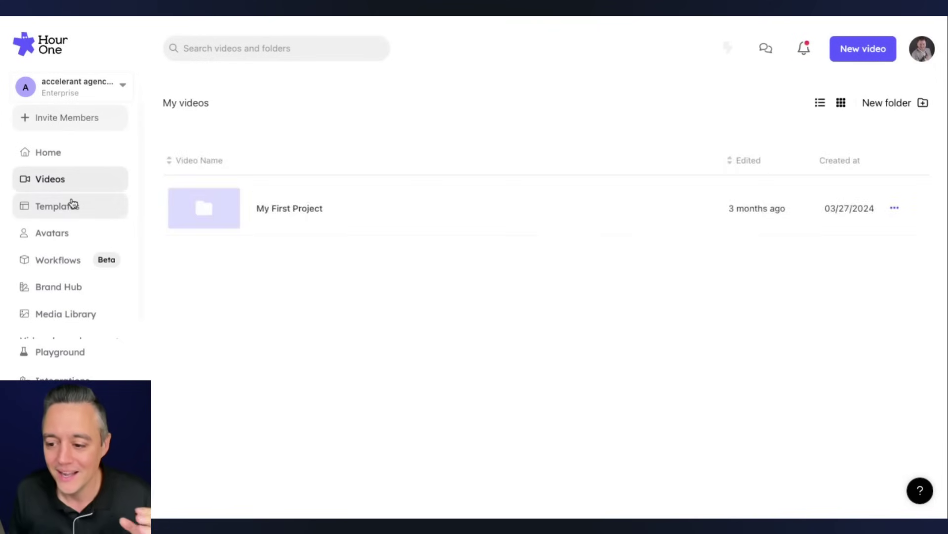
{"action": "left_click", "coordinate": [72, 207]}
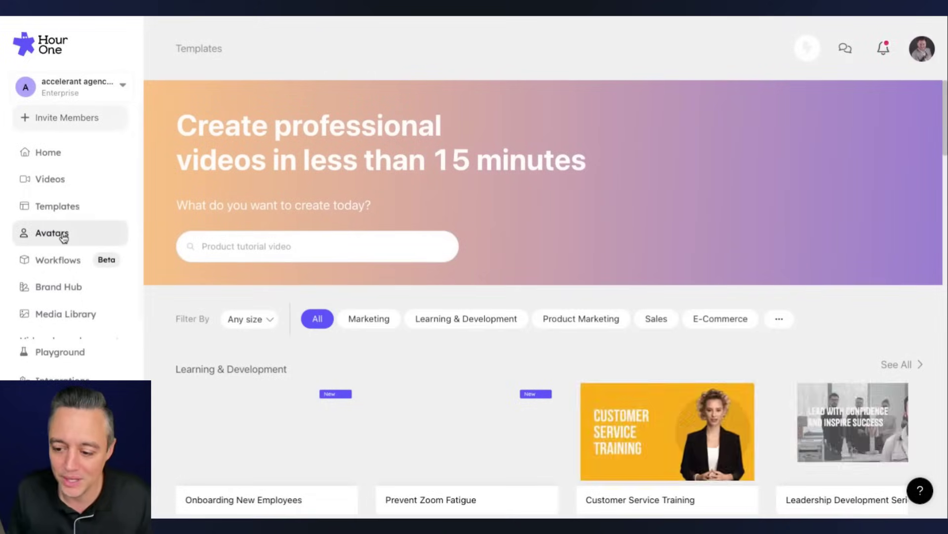
{"action": "left_click", "coordinate": [62, 236]}
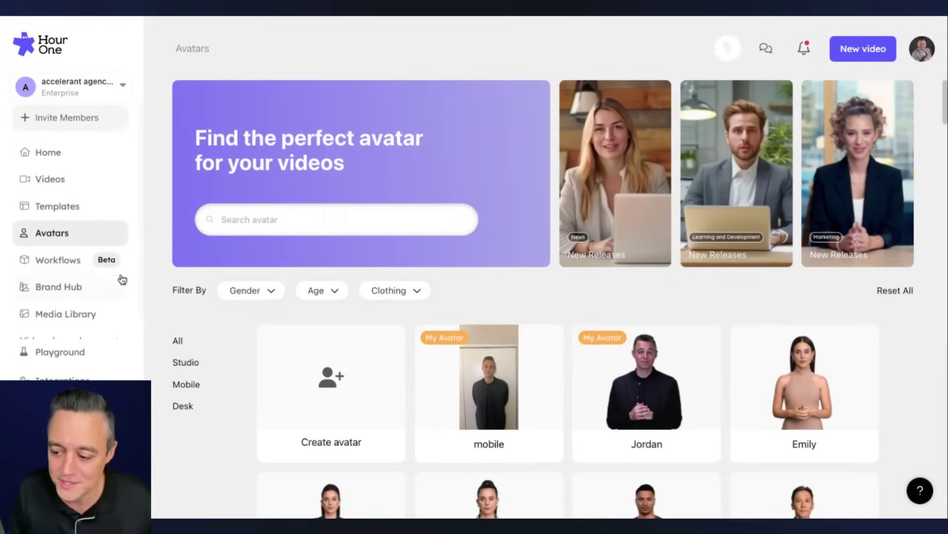
{"action": "scroll", "coordinate": [568, 308], "scroll_direction": "down", "scroll_amount": 3}
{"action": "scroll", "coordinate": [567, 307], "scroll_direction": "down", "scroll_amount": 2}
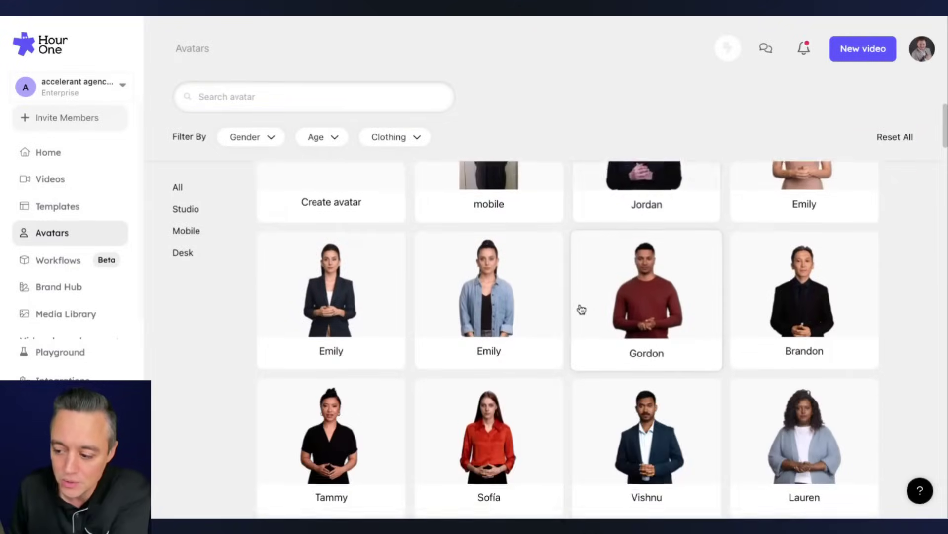
{"action": "scroll", "coordinate": [566, 319], "scroll_direction": "down", "scroll_amount": 1}
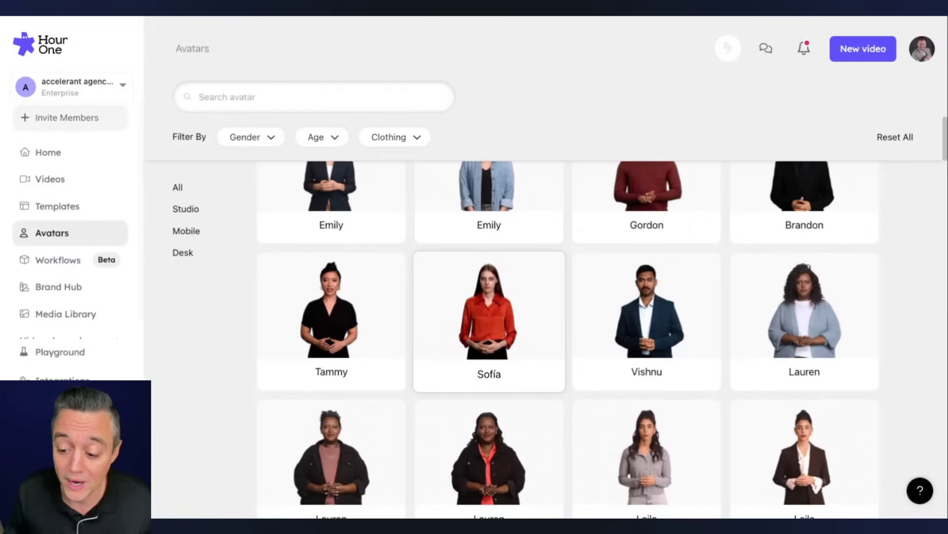
{"action": "scroll", "coordinate": [203, 319], "scroll_direction": "down", "scroll_amount": 2}
{"action": "left_click", "coordinate": [75, 261]}
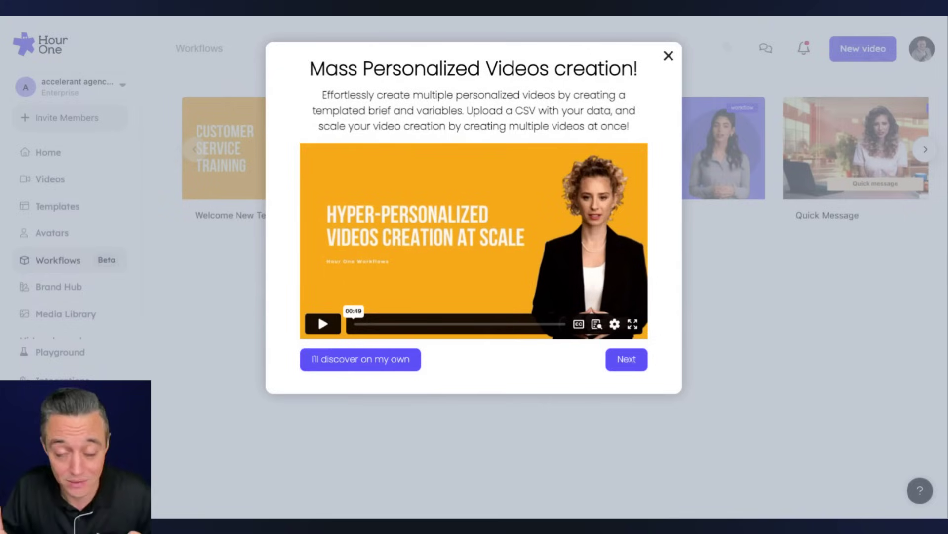
{"action": "left_click", "coordinate": [112, 248]}
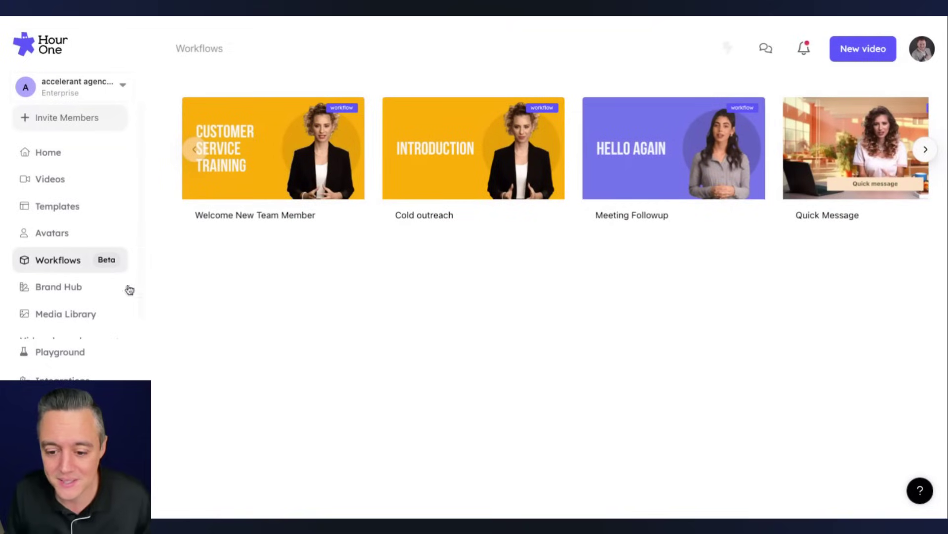
Look at the Brand Hub and Media Library panels, then close both
{"action": "left_click", "coordinate": [88, 291]}
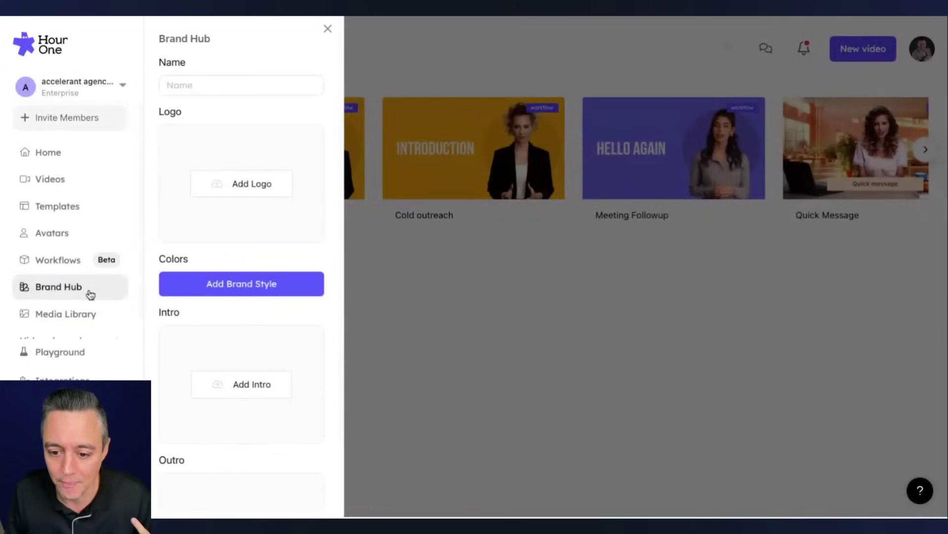
{"action": "left_click", "coordinate": [82, 316]}
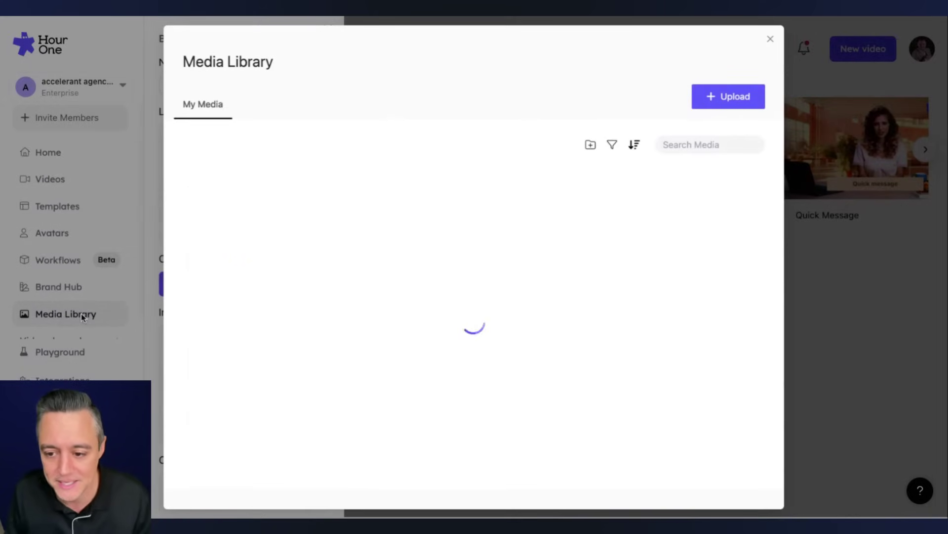
{"action": "left_click", "coordinate": [770, 41]}
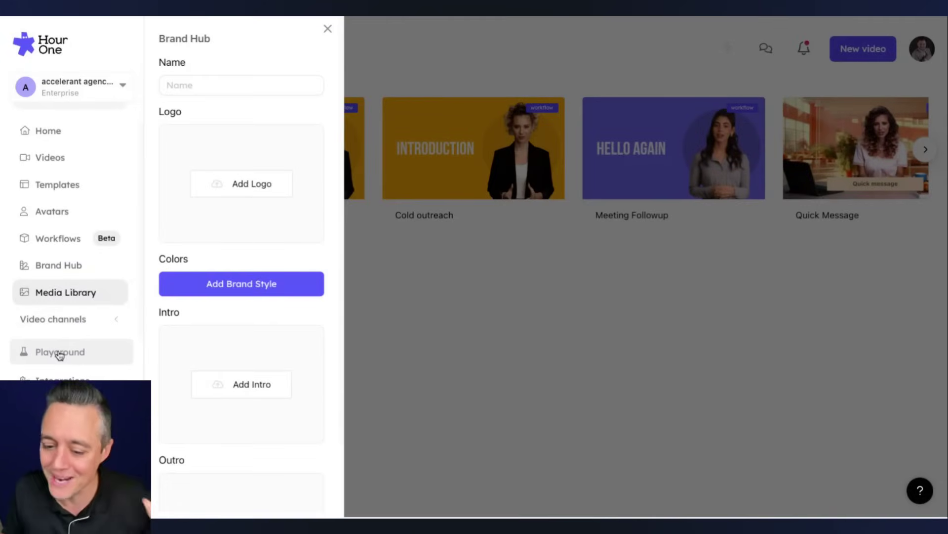
{"action": "left_click", "coordinate": [444, 340]}
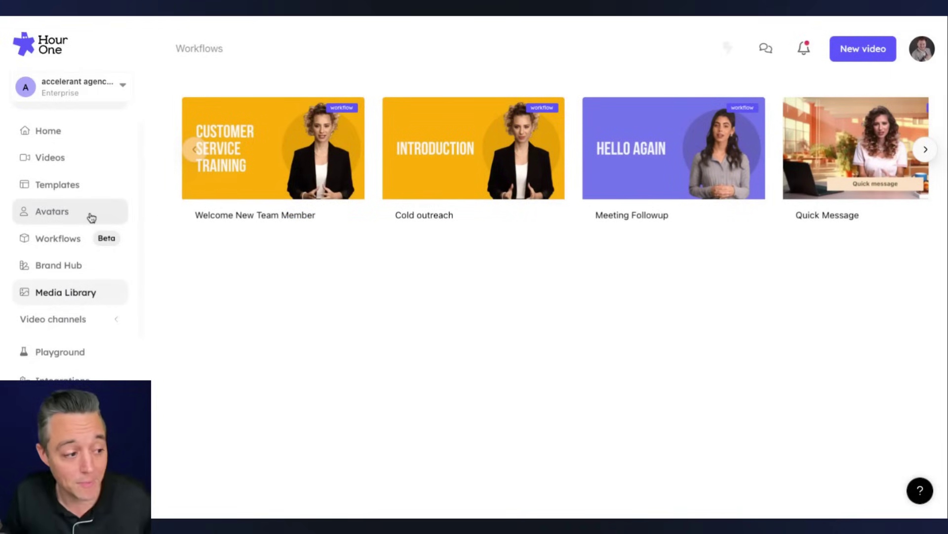
Create a video named 'AI in 5' from the Onboarding New Employees template
{"action": "left_click", "coordinate": [75, 186]}
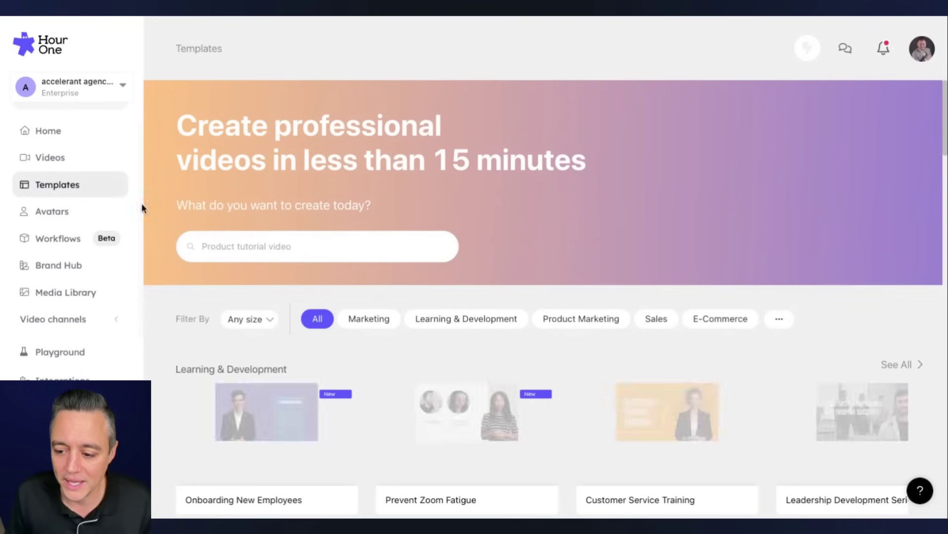
{"action": "scroll", "coordinate": [320, 240], "scroll_direction": "down", "scroll_amount": 1}
{"action": "scroll", "coordinate": [321, 245], "scroll_direction": "down", "scroll_amount": 1}
{"action": "scroll", "coordinate": [318, 248], "scroll_direction": "down", "scroll_amount": 2}
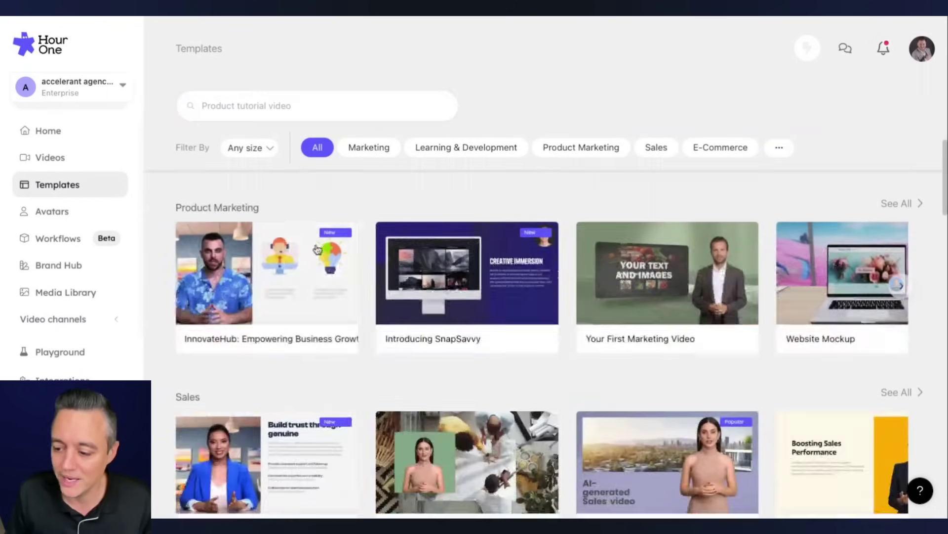
{"action": "scroll", "coordinate": [317, 250], "scroll_direction": "down", "scroll_amount": 2}
{"action": "scroll", "coordinate": [317, 249], "scroll_direction": "down", "scroll_amount": 3}
{"action": "scroll", "coordinate": [318, 249], "scroll_direction": "down", "scroll_amount": 3}
{"action": "scroll", "coordinate": [318, 250], "scroll_direction": "up", "scroll_amount": 8}
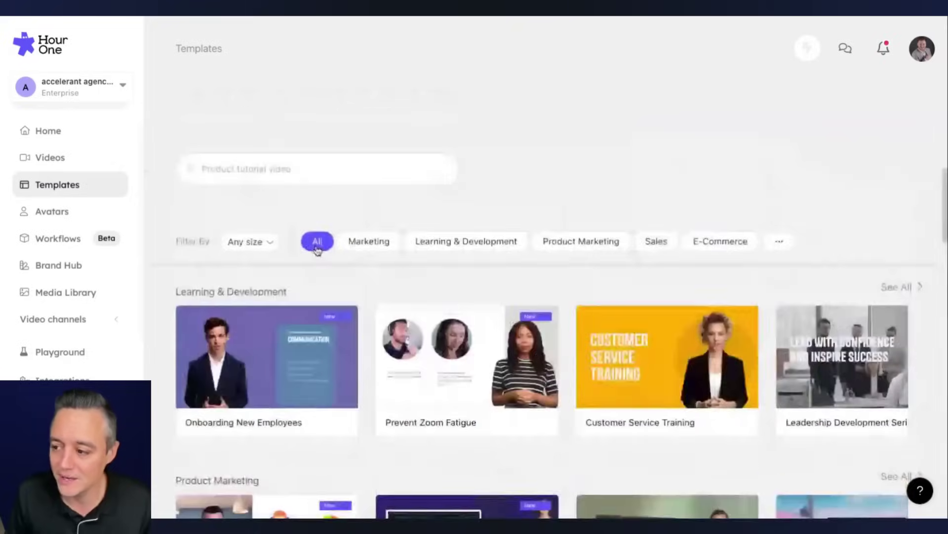
{"action": "scroll", "coordinate": [317, 248], "scroll_direction": "up", "scroll_amount": 1}
{"action": "scroll", "coordinate": [317, 248], "scroll_direction": "down", "scroll_amount": 3}
{"action": "scroll", "coordinate": [314, 252], "scroll_direction": "up", "scroll_amount": 1}
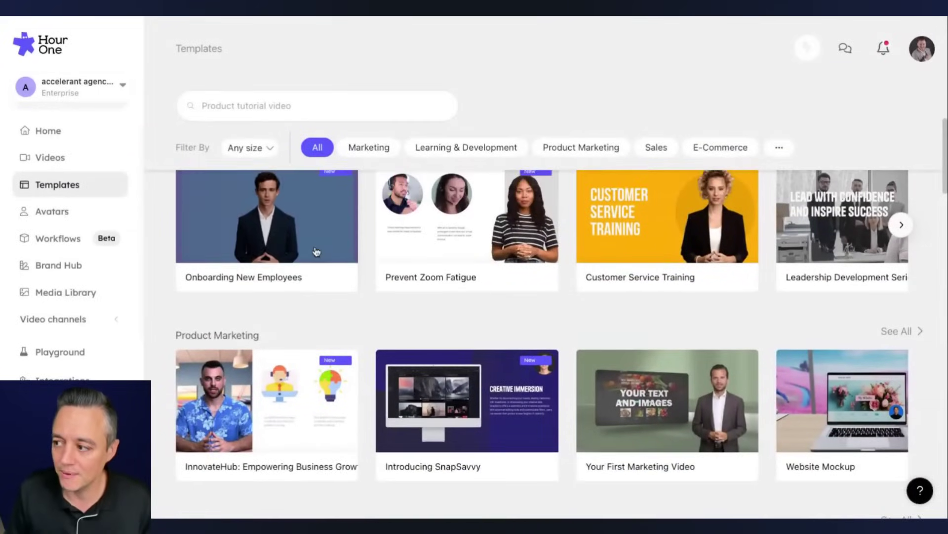
{"action": "scroll", "coordinate": [316, 263], "scroll_direction": "up", "scroll_amount": 1}
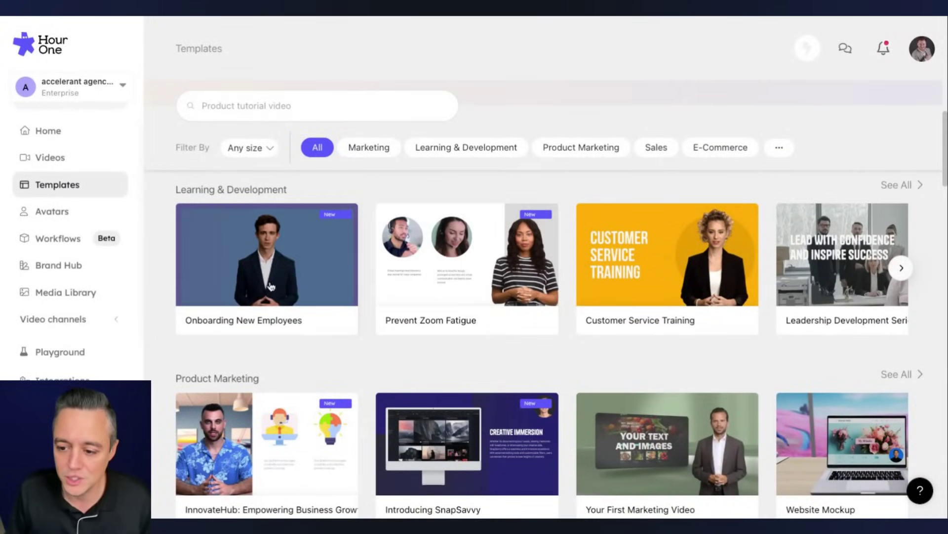
{"action": "mouse_move", "coordinate": [266, 223]}
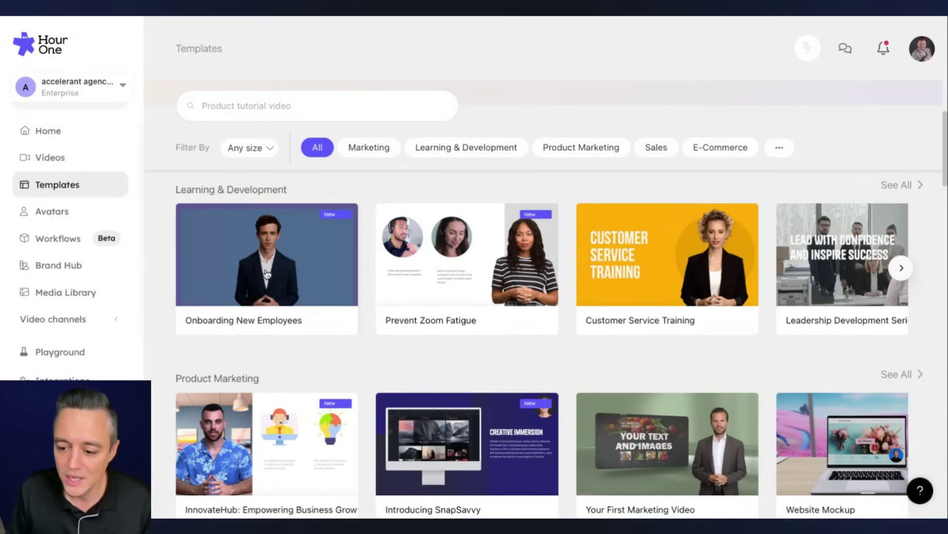
{"action": "left_click", "coordinate": [266, 273]}
{"action": "type", "text": "testing june 18"}
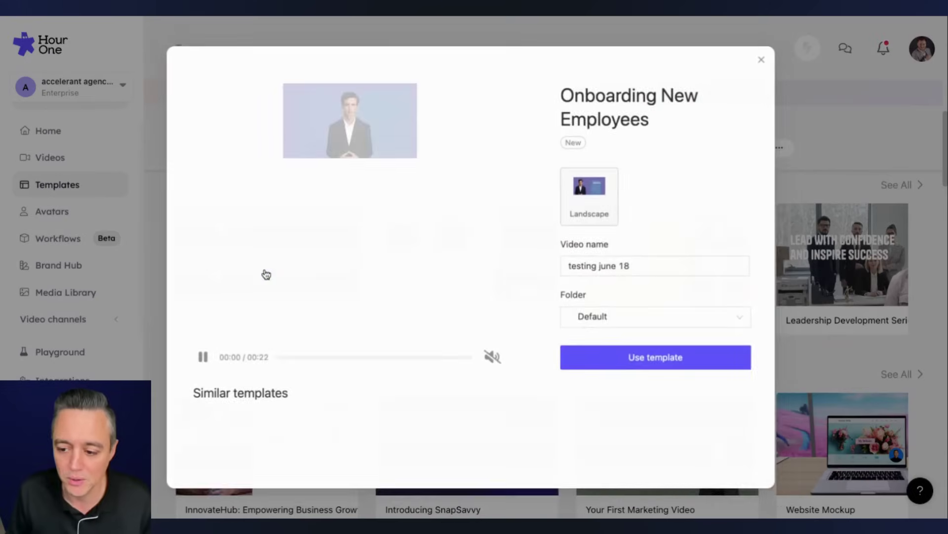
{"action": "triple_click", "coordinate": [631, 269]}
{"action": "type", "text": "AI in 5"}
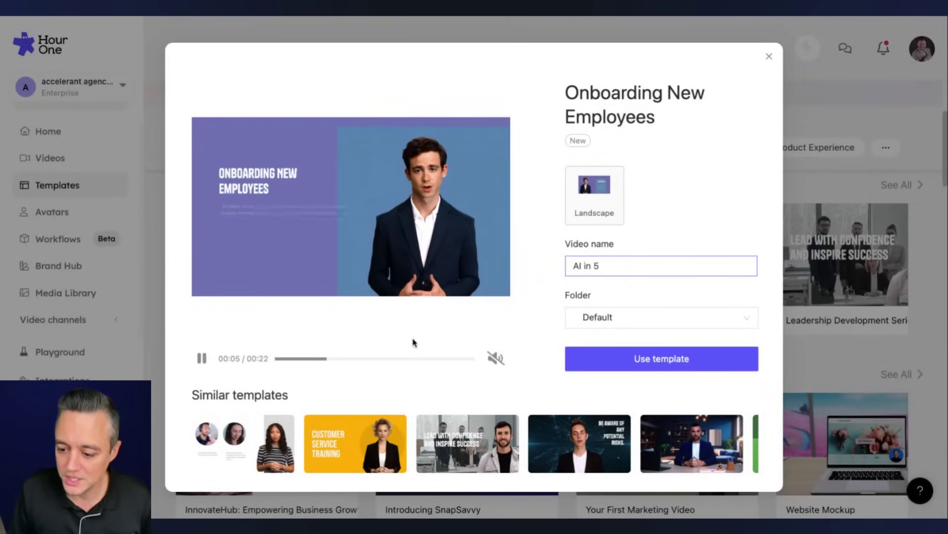
{"action": "left_click", "coordinate": [656, 362]}
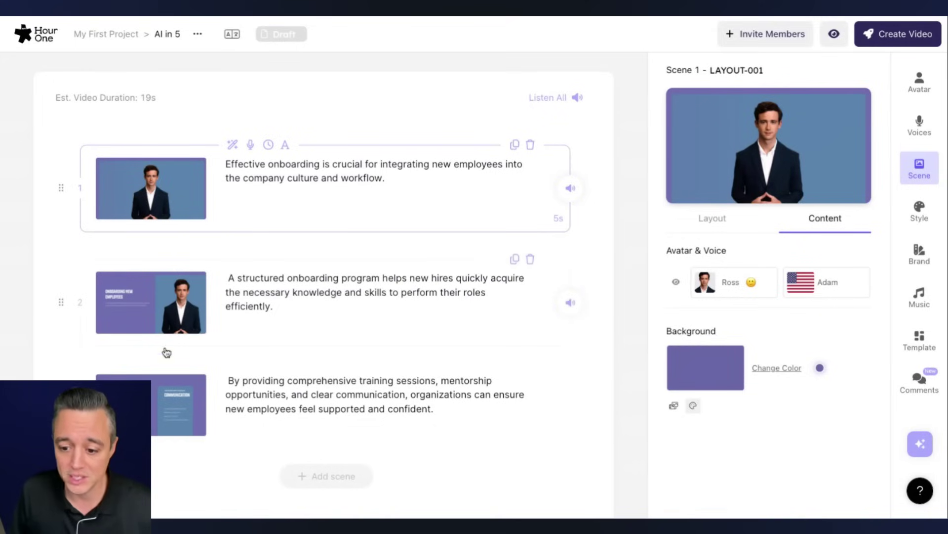
Review the template's three scenes and add a blank fourth scene
{"action": "left_click", "coordinate": [156, 328]}
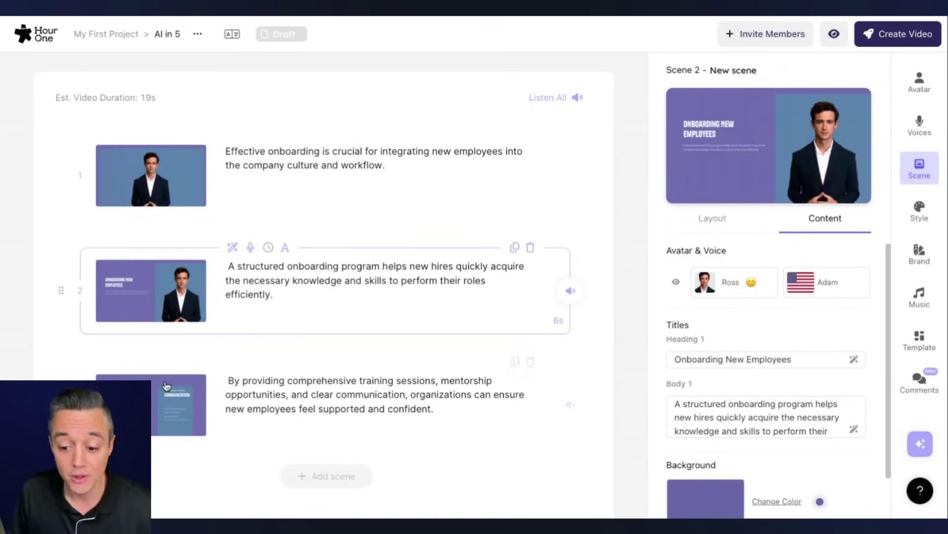
{"action": "left_click", "coordinate": [165, 412]}
{"action": "left_click", "coordinate": [180, 192]}
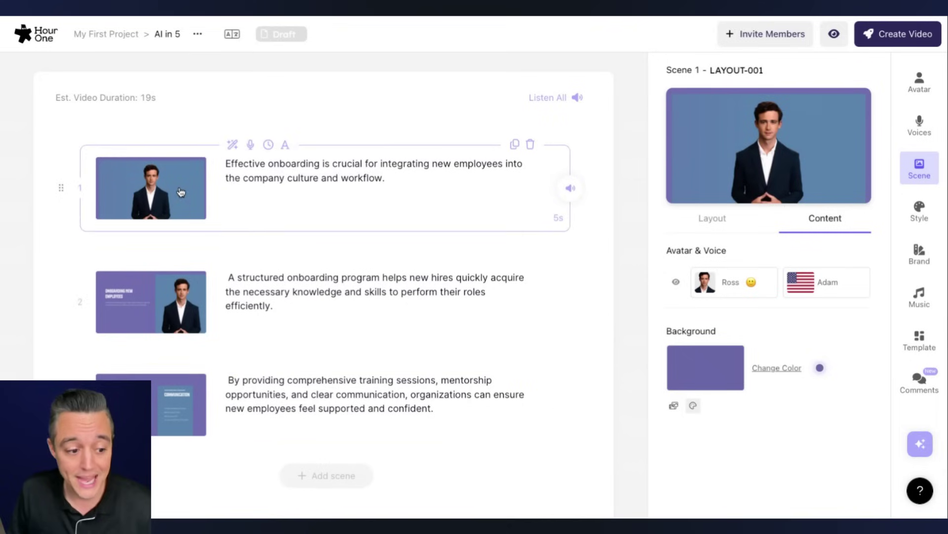
{"action": "left_click", "coordinate": [150, 319]}
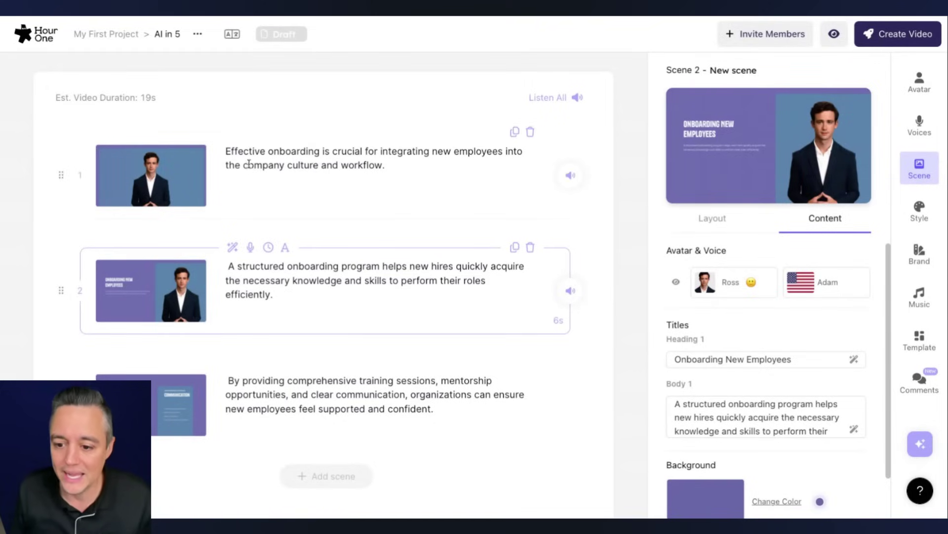
{"action": "left_click", "coordinate": [171, 198]}
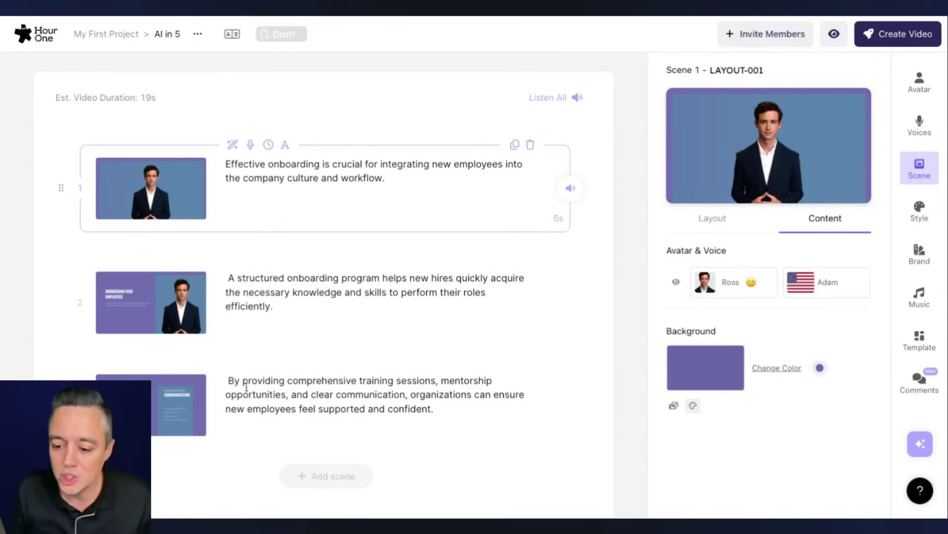
{"action": "left_click", "coordinate": [337, 478]}
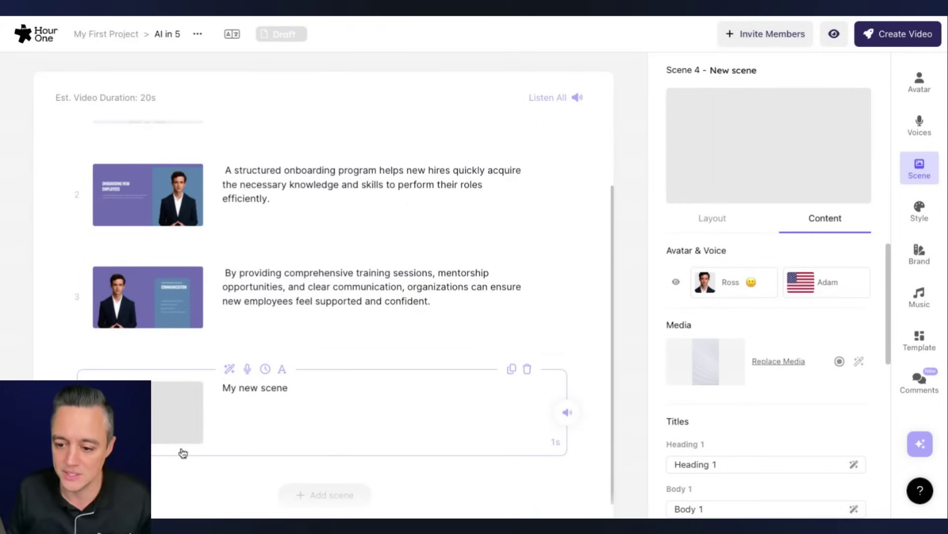
{"action": "scroll", "coordinate": [222, 371], "scroll_direction": "up", "scroll_amount": 2}
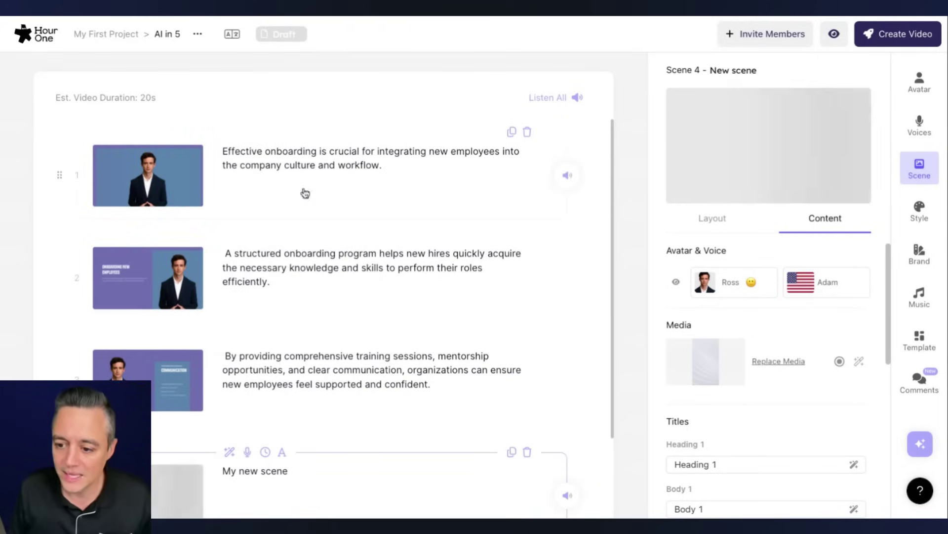
Replace scene 1's script with "Hey all! This is the AI version of Jordan."
{"action": "left_click", "coordinate": [301, 174]}
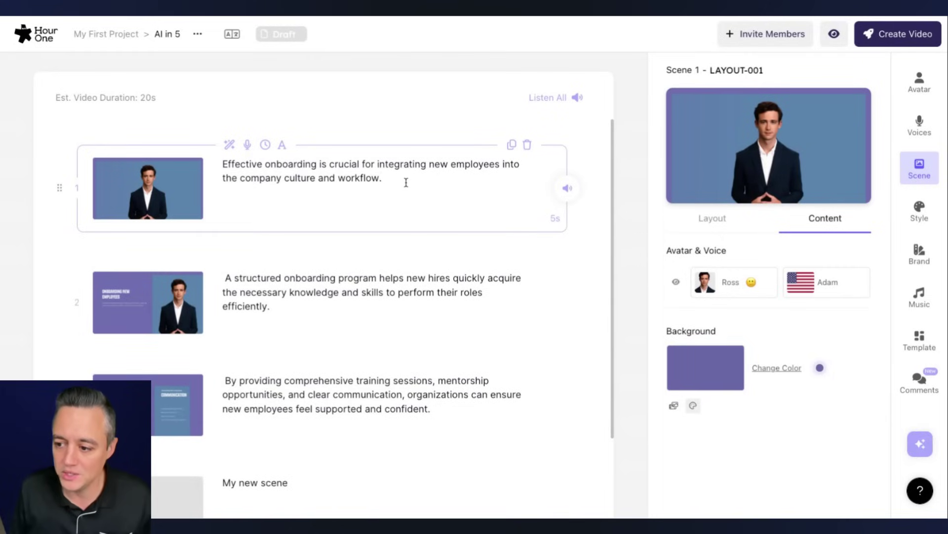
{"action": "key", "text": "ctrl+a"}
{"action": "left_click", "coordinate": [324, 185]}
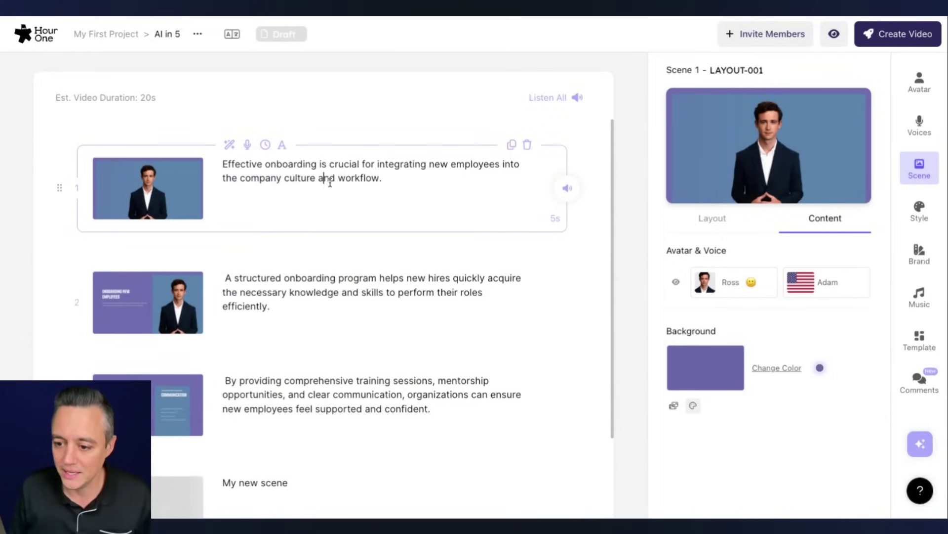
{"action": "left_click_drag", "start_coordinate": [409, 175], "coordinate": [210, 168]}
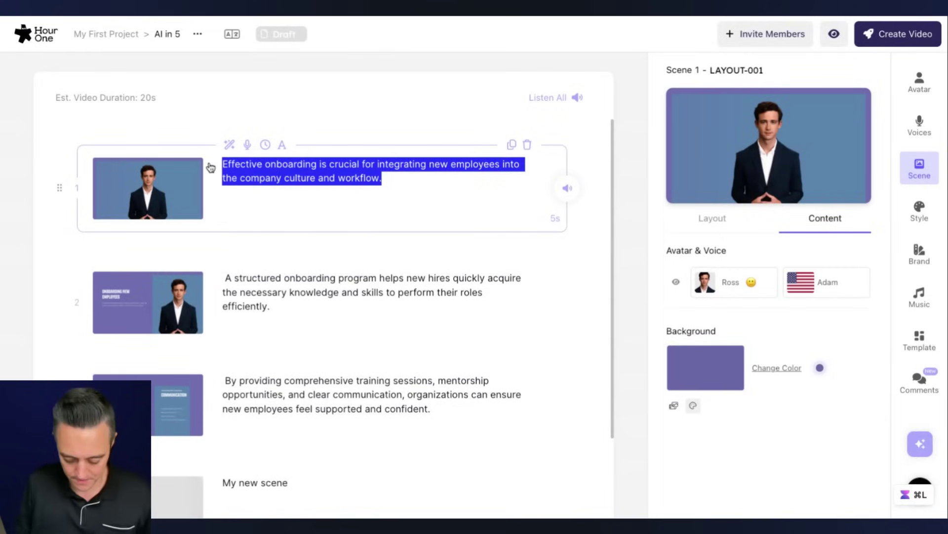
{"action": "type", "text": "Hey all"}
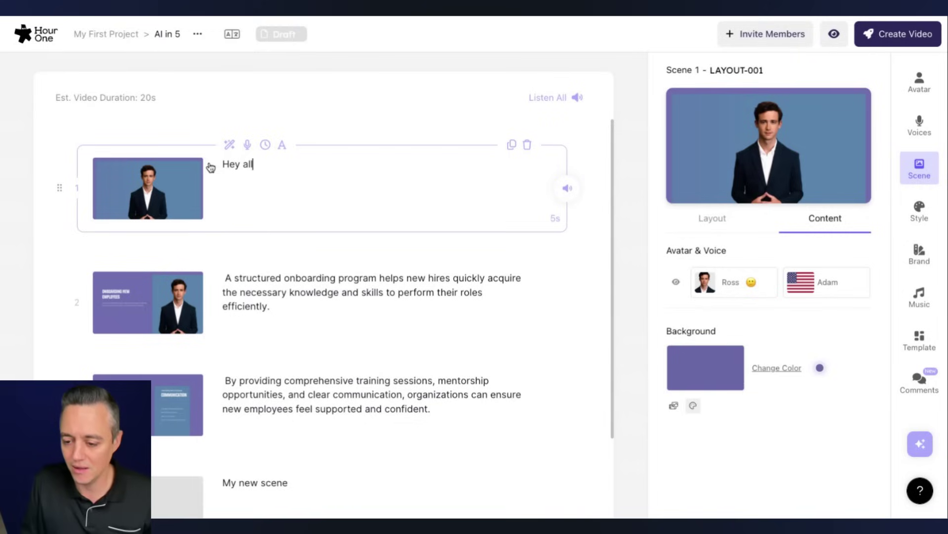
{"action": "type", "text": "! This is Jord"}
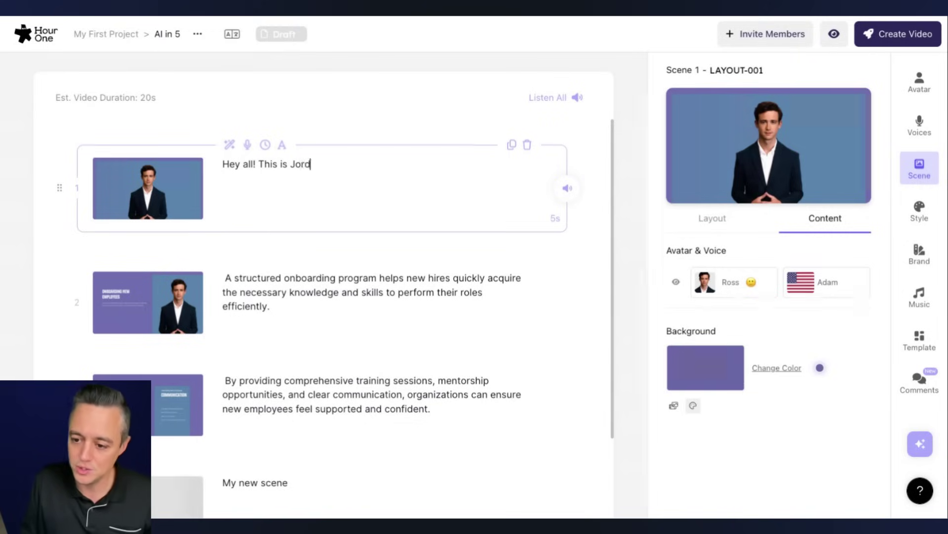
{"action": "type", "text": "he AI ve"}
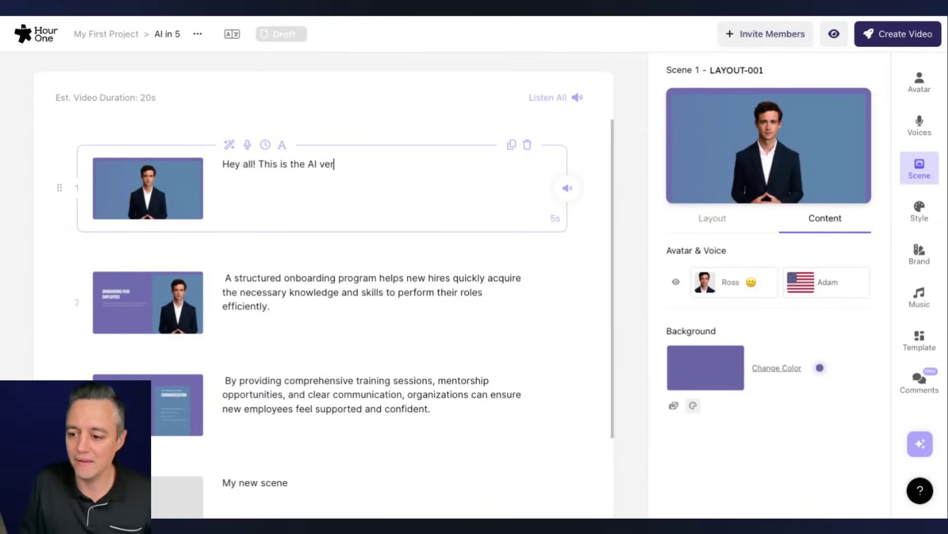
{"action": "type", "text": "sion of Jordan."}
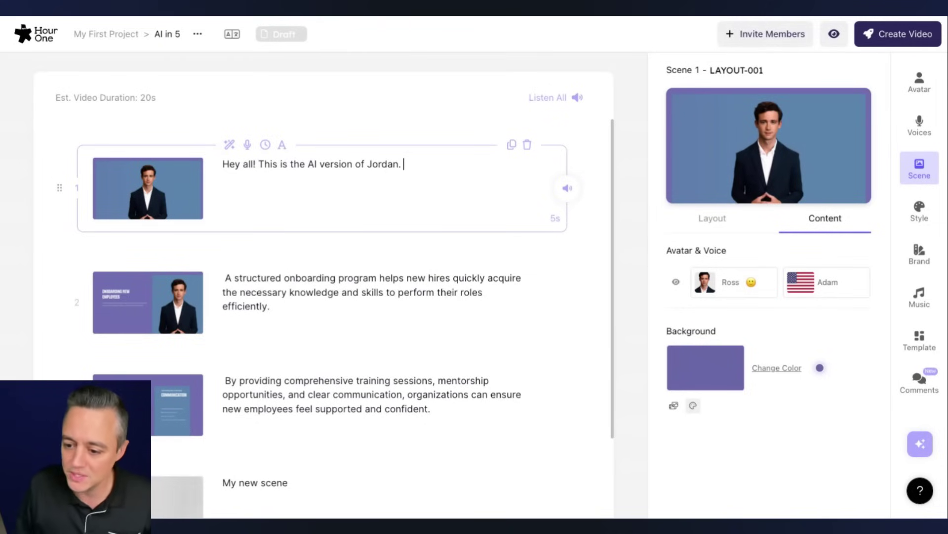
Replace scene 2's script with a message promoting Hour One's free AI clone contest
{"action": "left_click", "coordinate": [256, 335]}
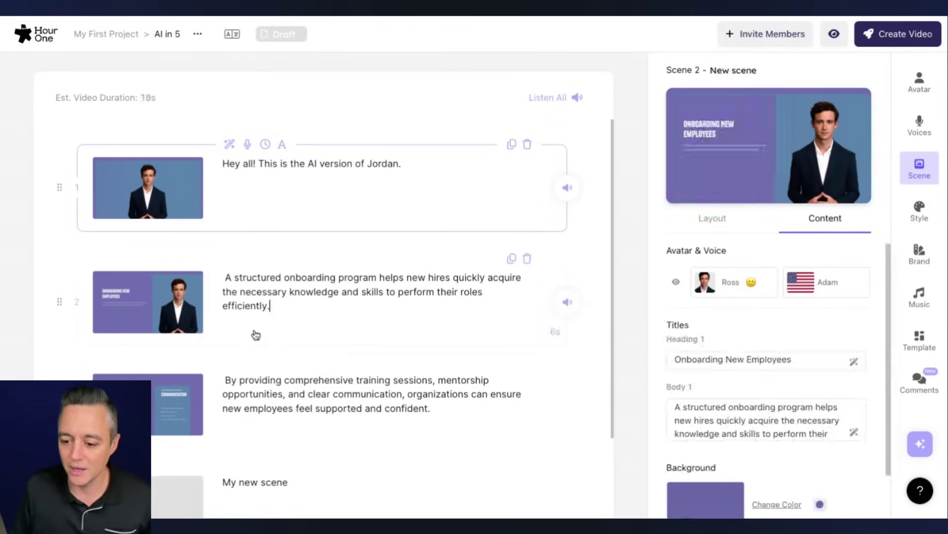
{"action": "triple_click", "coordinate": [289, 294]}
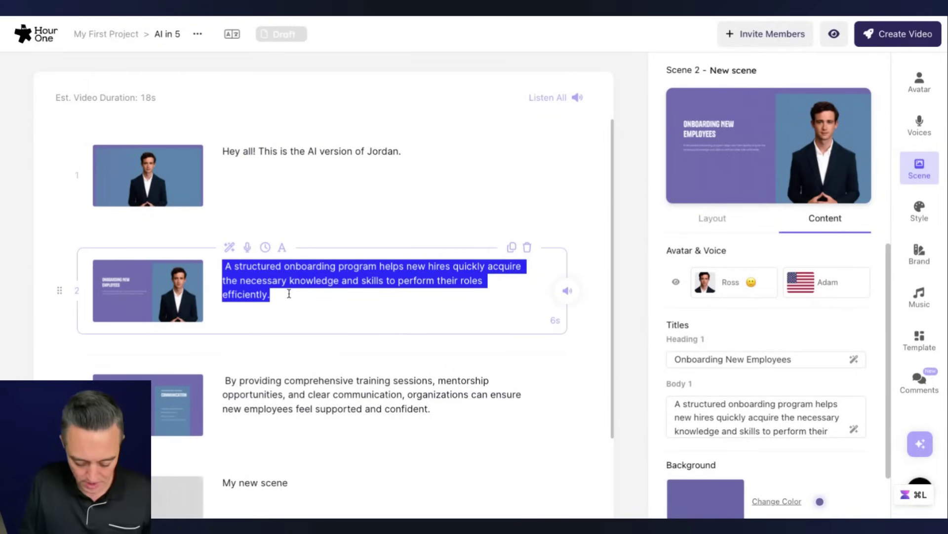
{"action": "type", "text": "Make sur"}
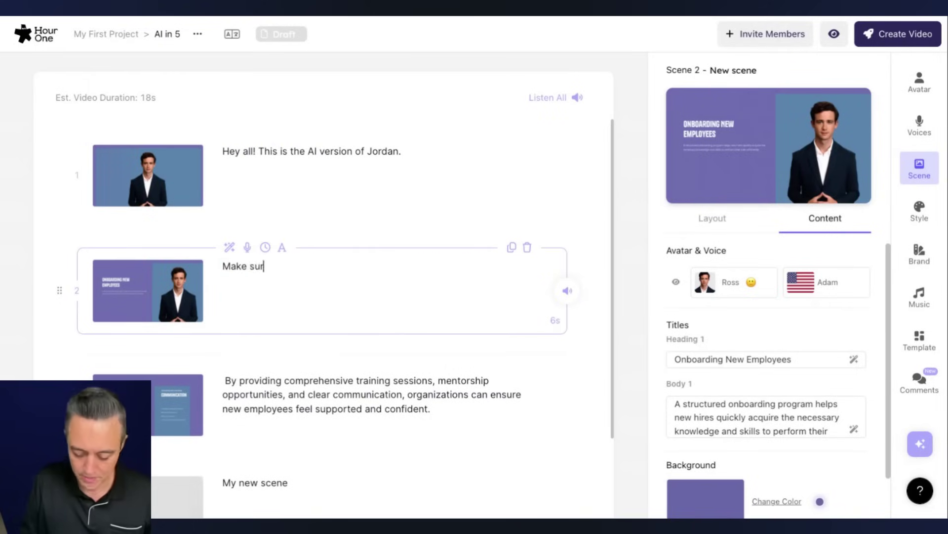
{"action": "type", "text": "Hour"}
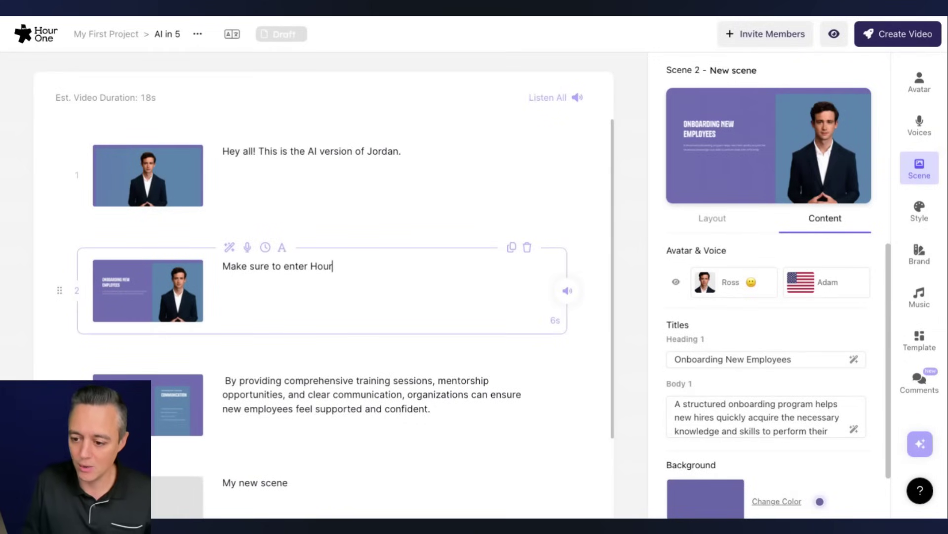
{"action": "type", "text": " One'sg"}
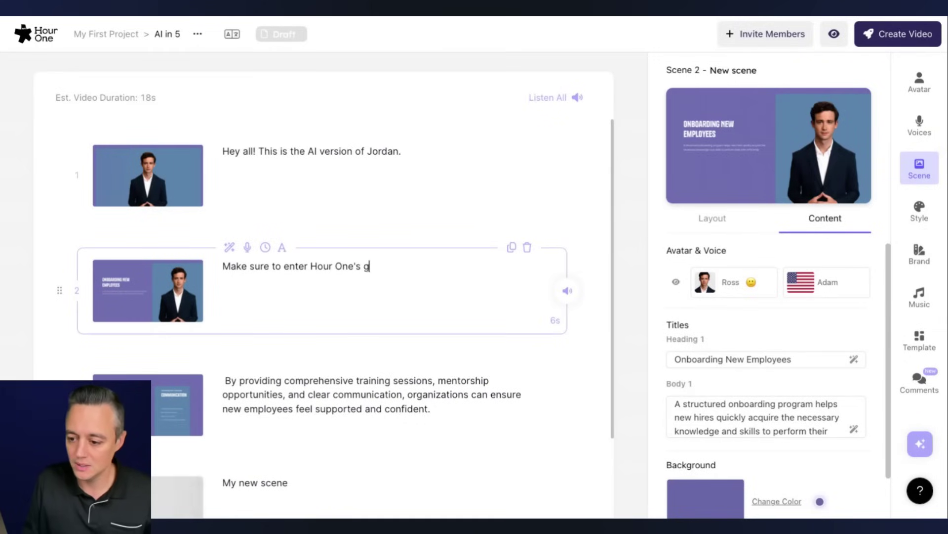
{"action": "key", "text": "BackSpace"}
{"action": "type", "text": "contest to win a f"}
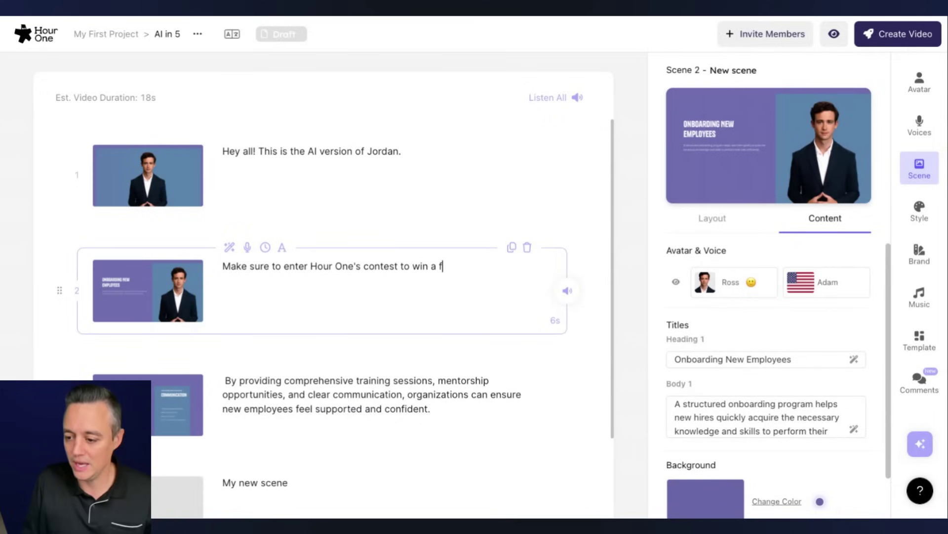
{"action": "type", "text": "ree AIclo"}
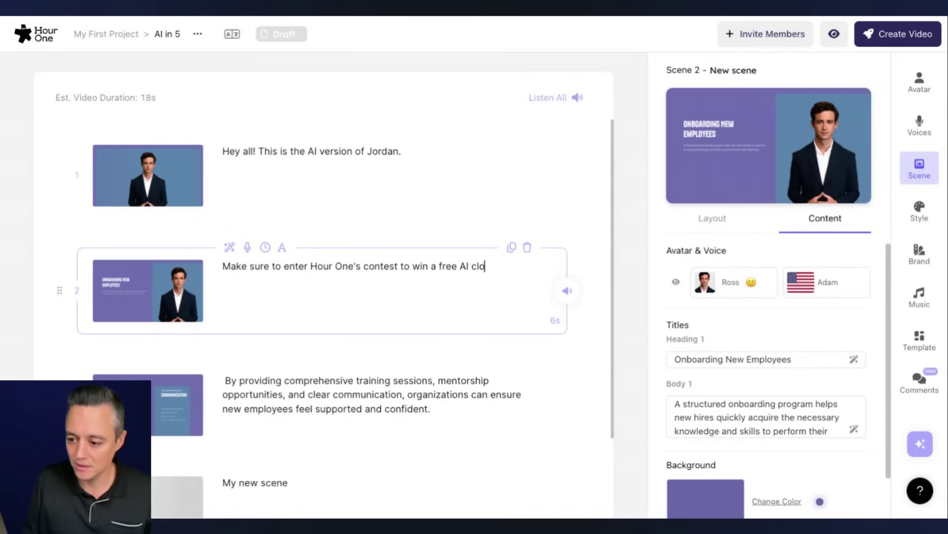
{"action": "type", "text": "ne of yourse"}
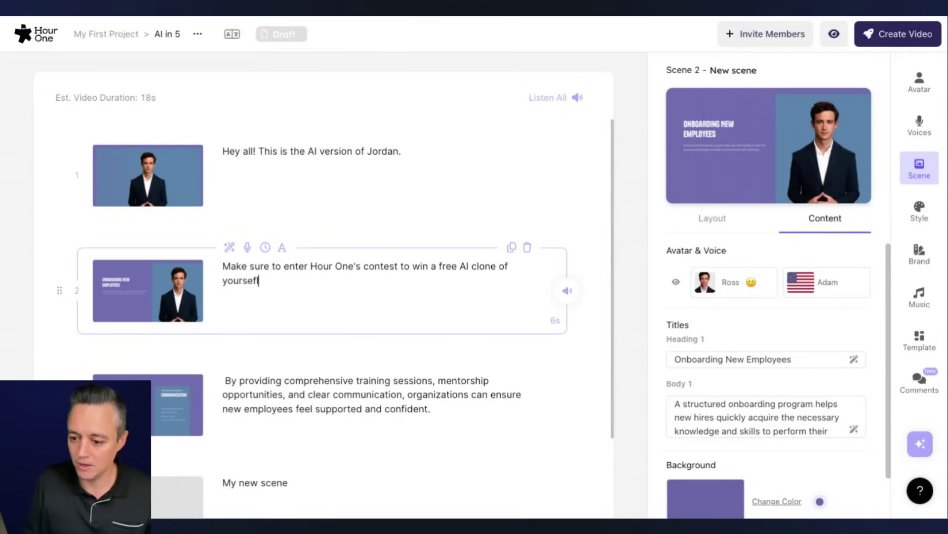
{"action": "type", "text": "lf"}
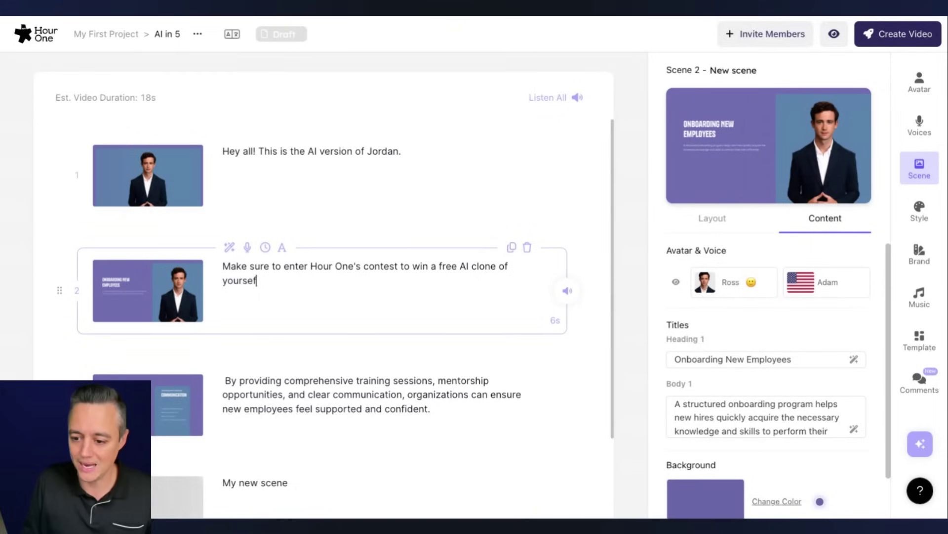
{"action": "type", "text": "lf!"}
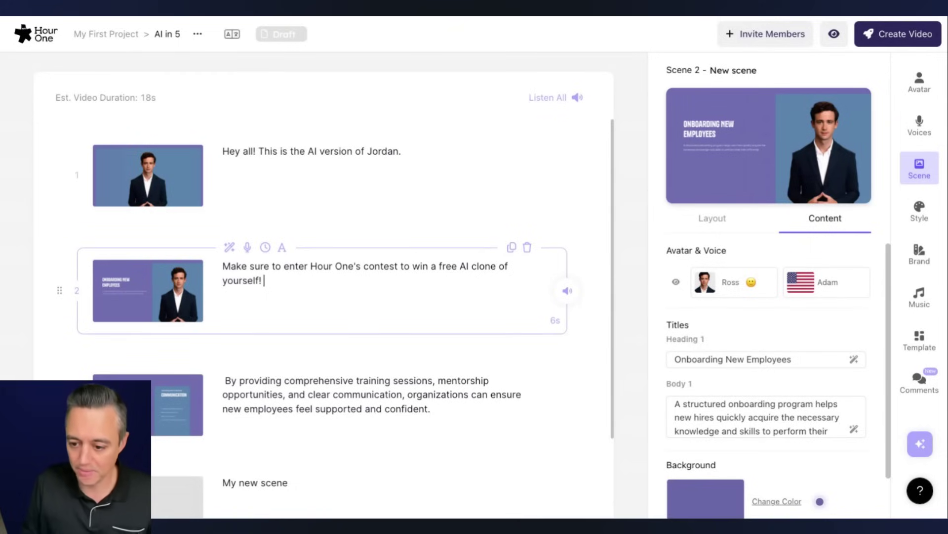
{"action": "left_click", "coordinate": [396, 405]}
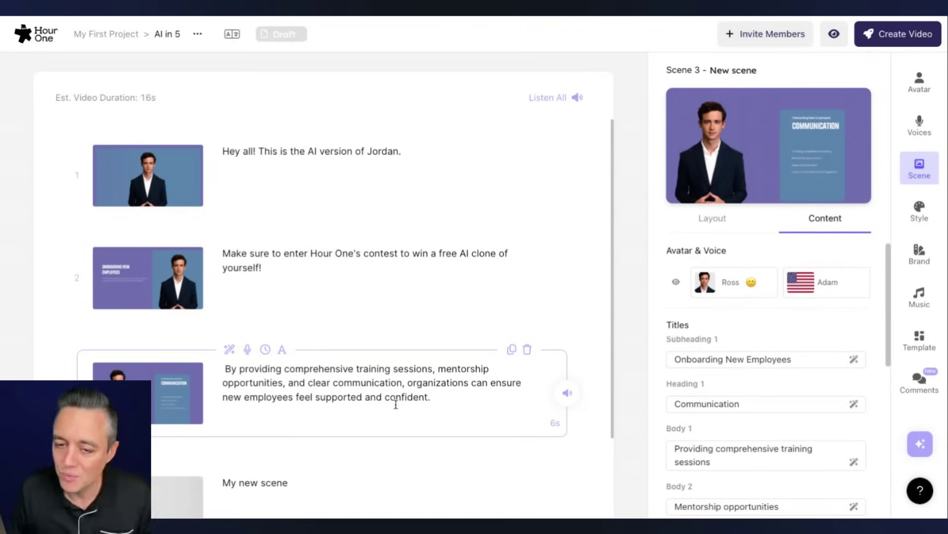
Delete the training-sessions scene and the blank 'My new scene', leaving two scenes
{"action": "left_click", "coordinate": [529, 351]}
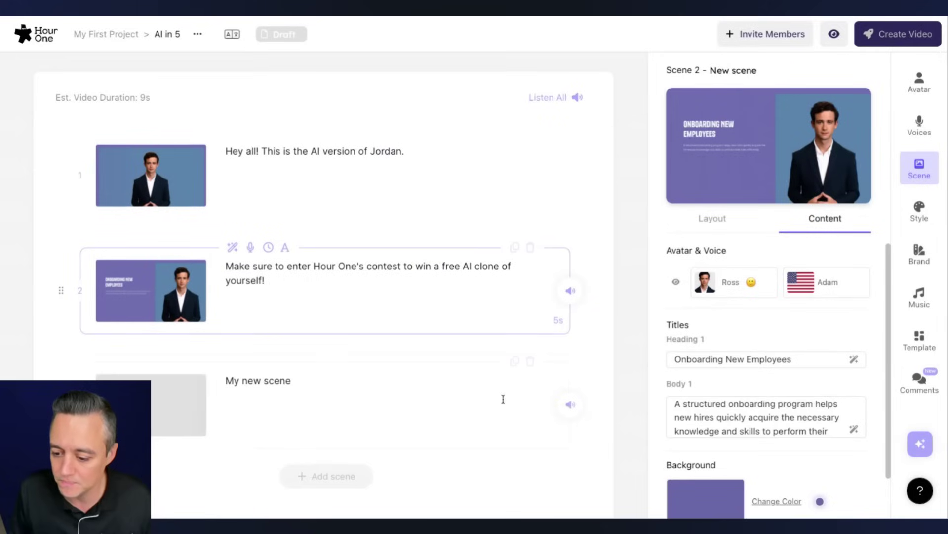
{"action": "left_click", "coordinate": [530, 362]}
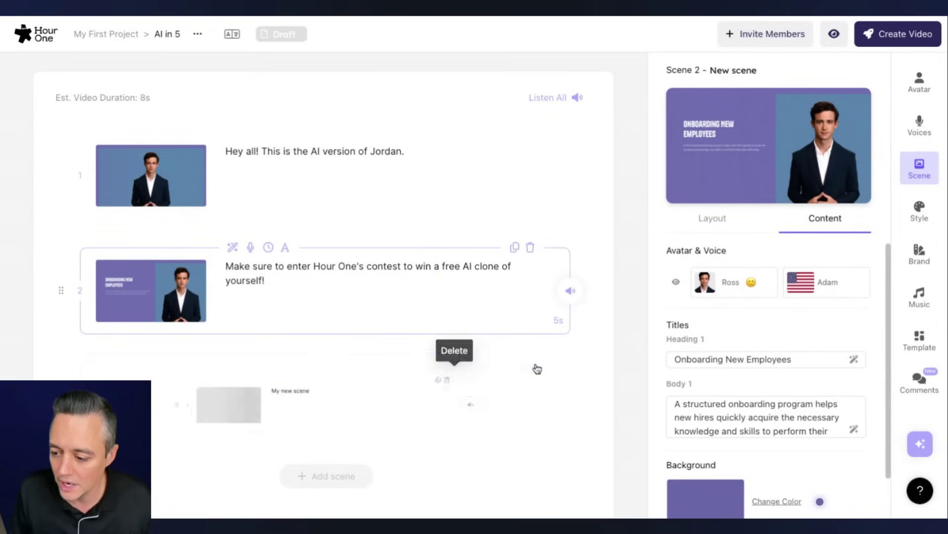
{"action": "left_click", "coordinate": [275, 155]}
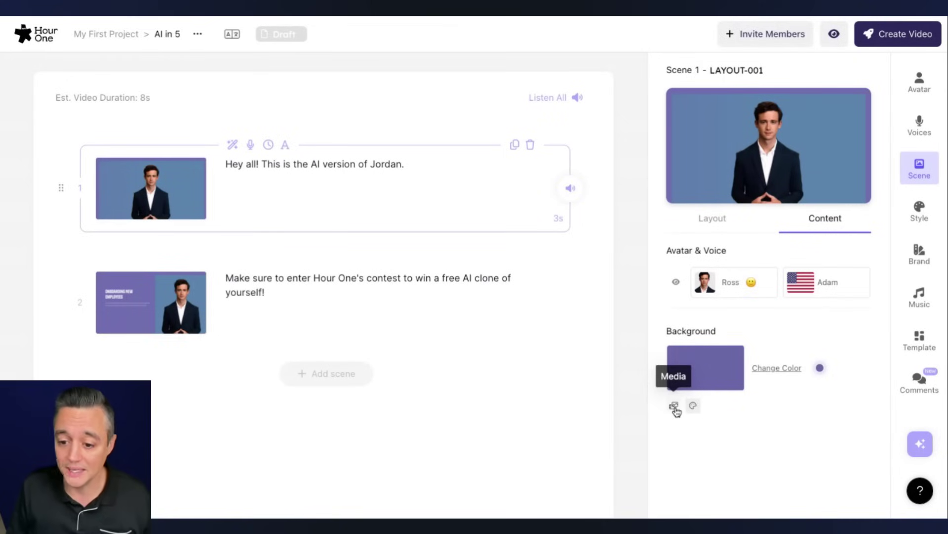
Replace scene 2's purple background with the 'AI Tools.jpg' image from the Media Library
{"action": "left_click", "coordinate": [258, 300]}
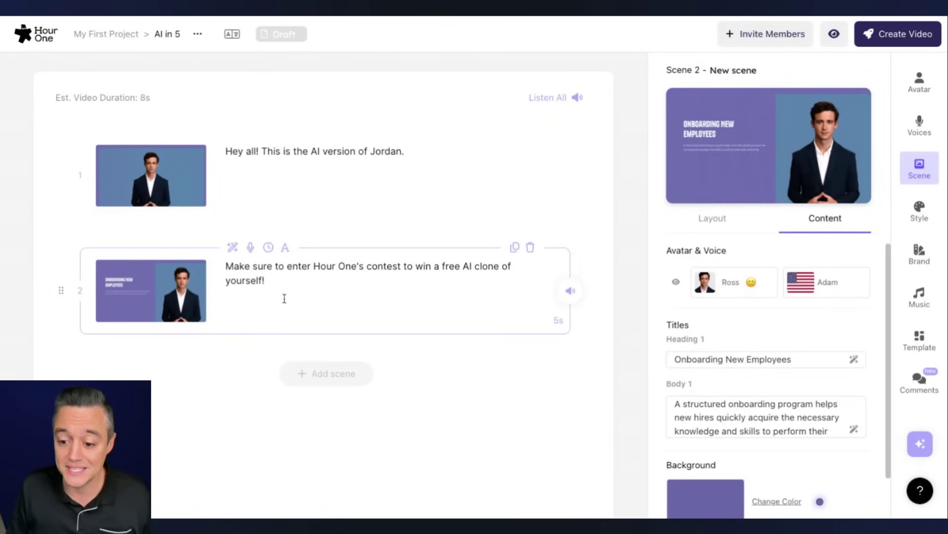
{"action": "scroll", "coordinate": [719, 415], "scroll_direction": "down", "scroll_amount": 1}
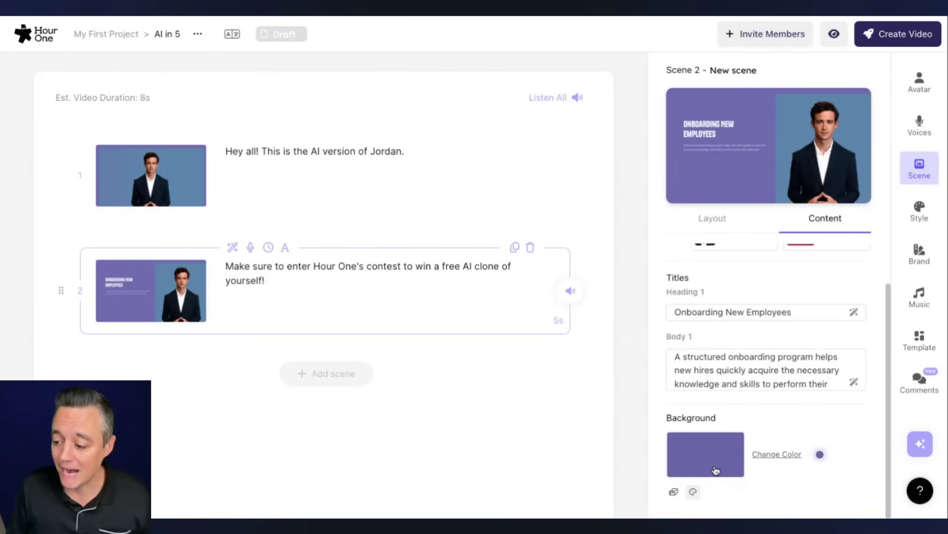
{"action": "left_click", "coordinate": [758, 455]}
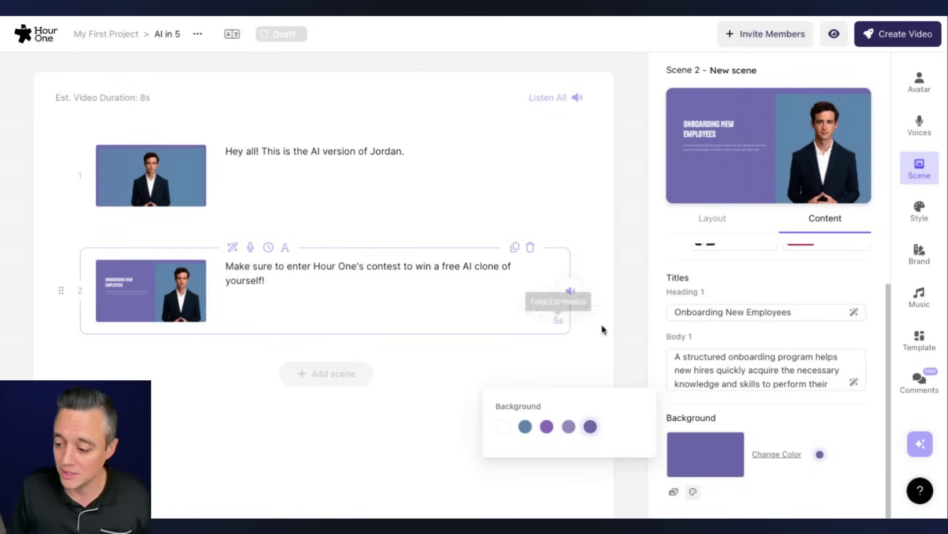
{"action": "left_click", "coordinate": [674, 493]}
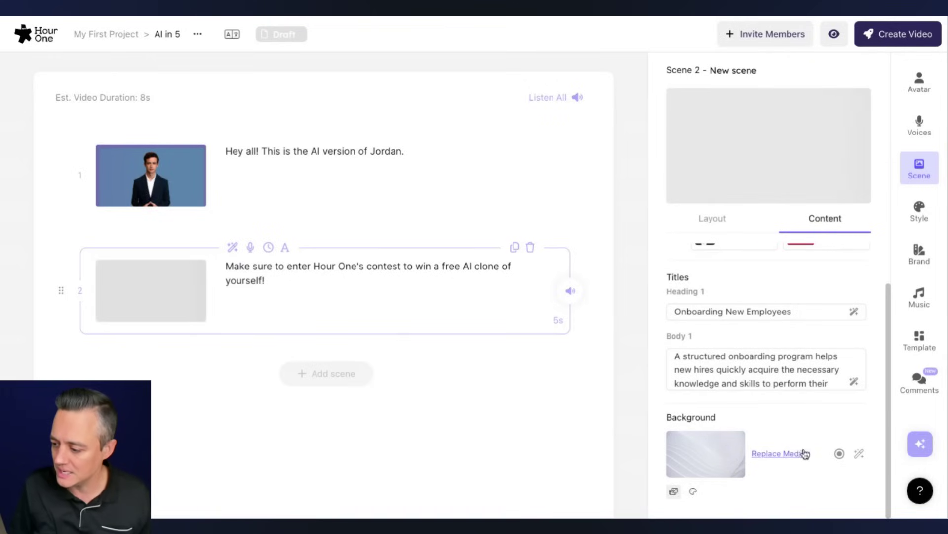
{"action": "scroll", "coordinate": [723, 253], "scroll_direction": "up", "scroll_amount": 1}
{"action": "scroll", "coordinate": [741, 357], "scroll_direction": "down", "scroll_amount": 1}
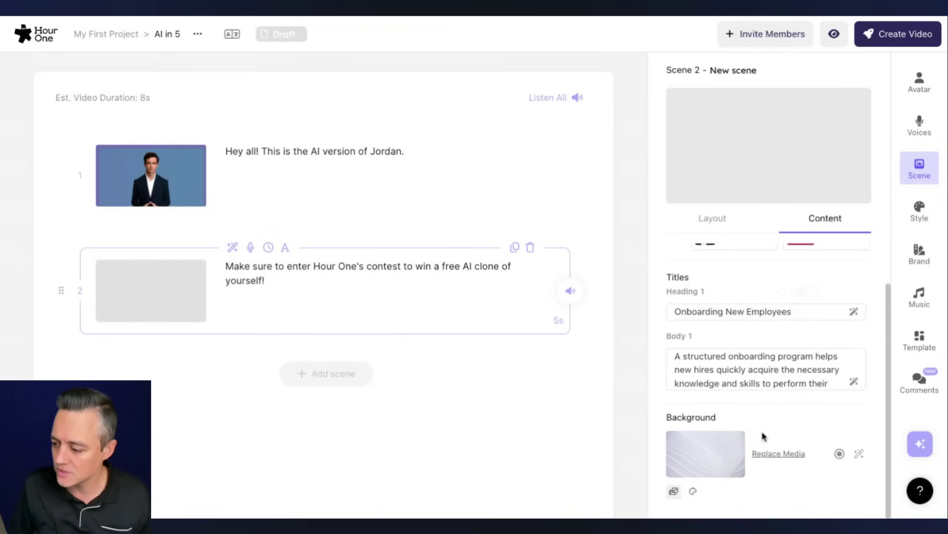
{"action": "left_click", "coordinate": [780, 453]}
{"action": "scroll", "coordinate": [621, 286], "scroll_direction": "down", "scroll_amount": 3}
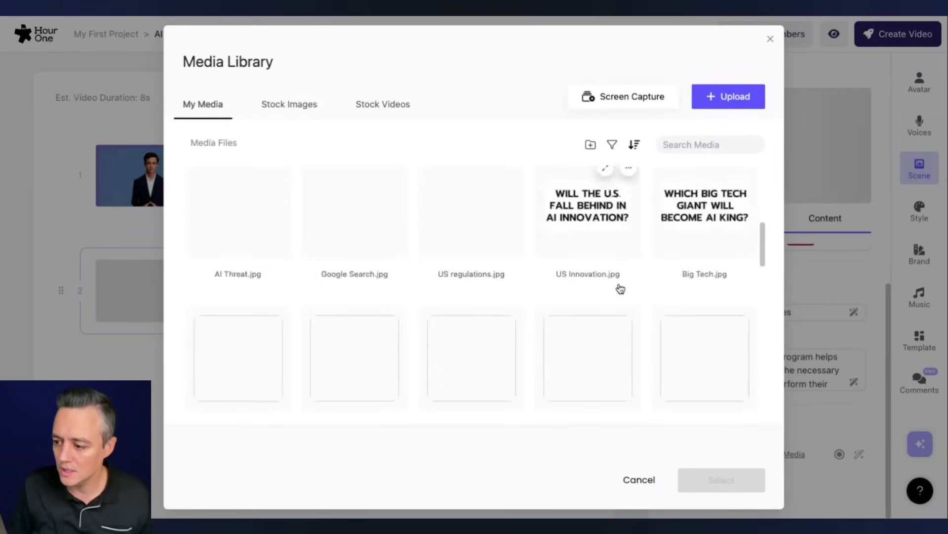
{"action": "scroll", "coordinate": [618, 290], "scroll_direction": "down", "scroll_amount": 2}
{"action": "scroll", "coordinate": [564, 295], "scroll_direction": "down", "scroll_amount": 2}
{"action": "scroll", "coordinate": [518, 299], "scroll_direction": "down", "scroll_amount": 2}
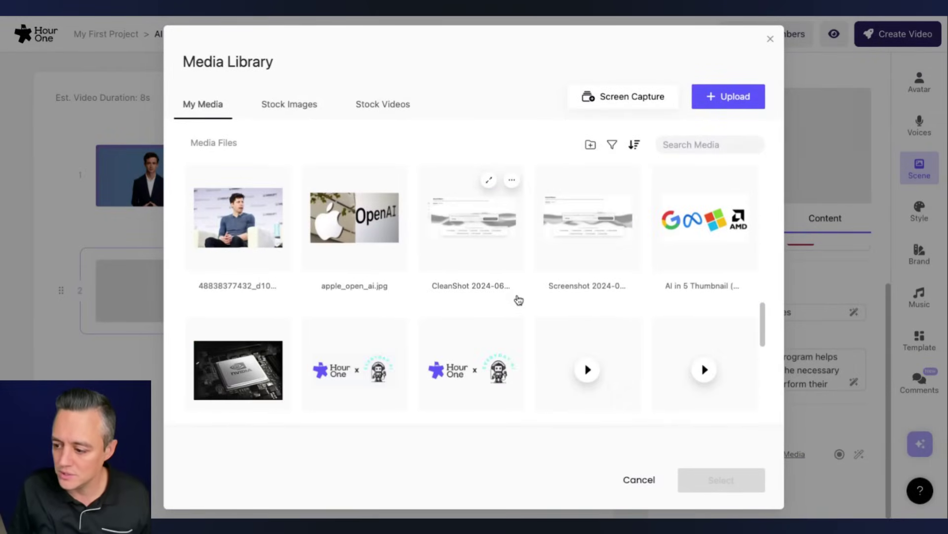
{"action": "scroll", "coordinate": [518, 299], "scroll_direction": "down", "scroll_amount": 2}
{"action": "scroll", "coordinate": [519, 300], "scroll_direction": "down", "scroll_amount": 2}
{"action": "scroll", "coordinate": [517, 299], "scroll_direction": "down", "scroll_amount": 2}
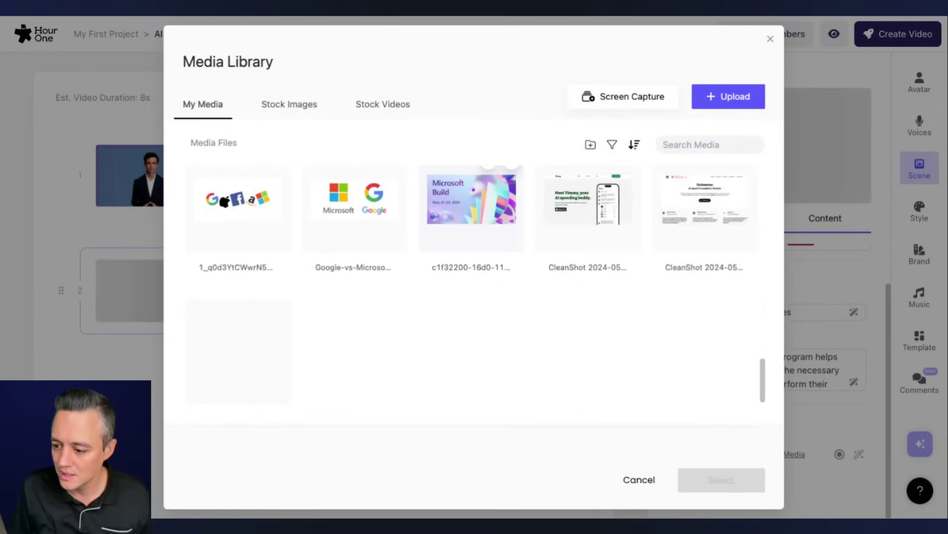
{"action": "scroll", "coordinate": [445, 312], "scroll_direction": "down", "scroll_amount": 1}
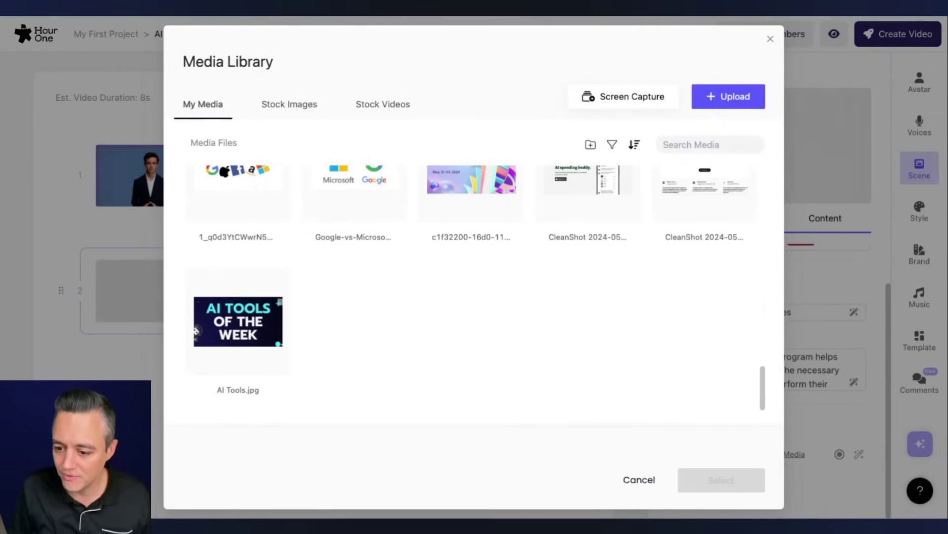
{"action": "left_click", "coordinate": [253, 322]}
{"action": "left_click", "coordinate": [722, 480]}
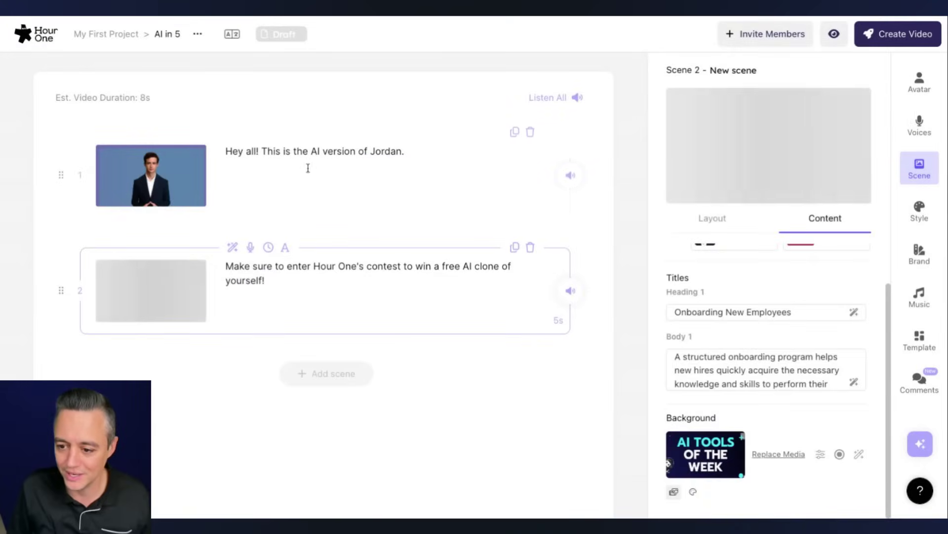
{"action": "left_click", "coordinate": [309, 164]}
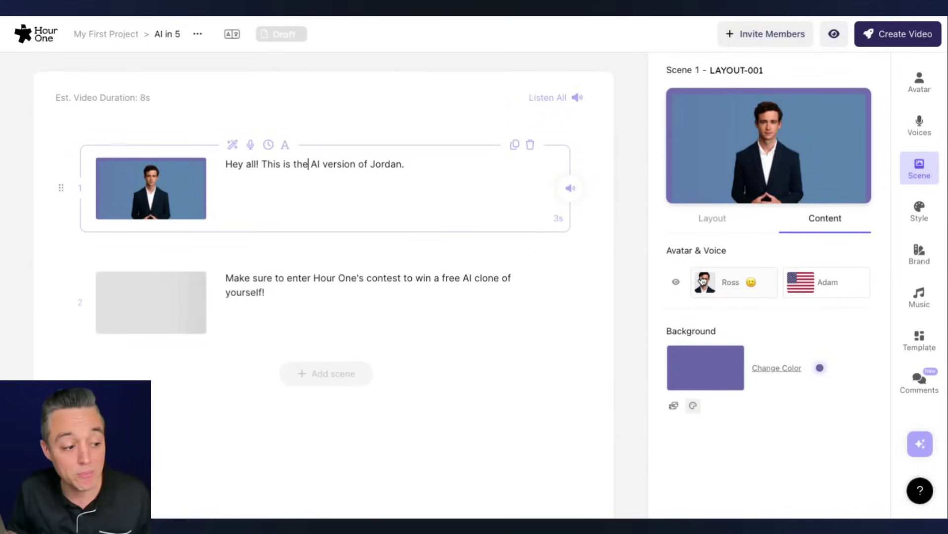
Swap scene 1's avatar from Ross to the custom Jordan avatar
{"action": "left_click", "coordinate": [728, 284]}
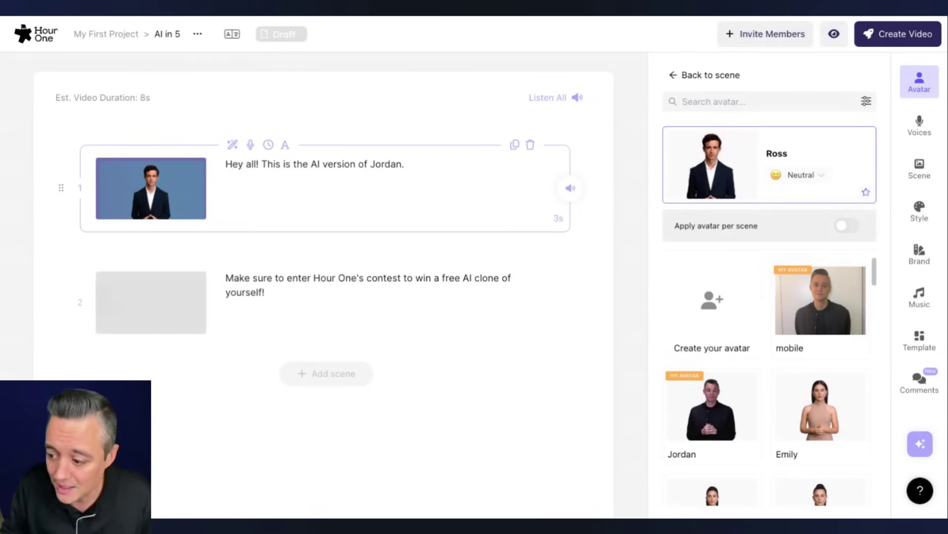
{"action": "left_click", "coordinate": [727, 429]}
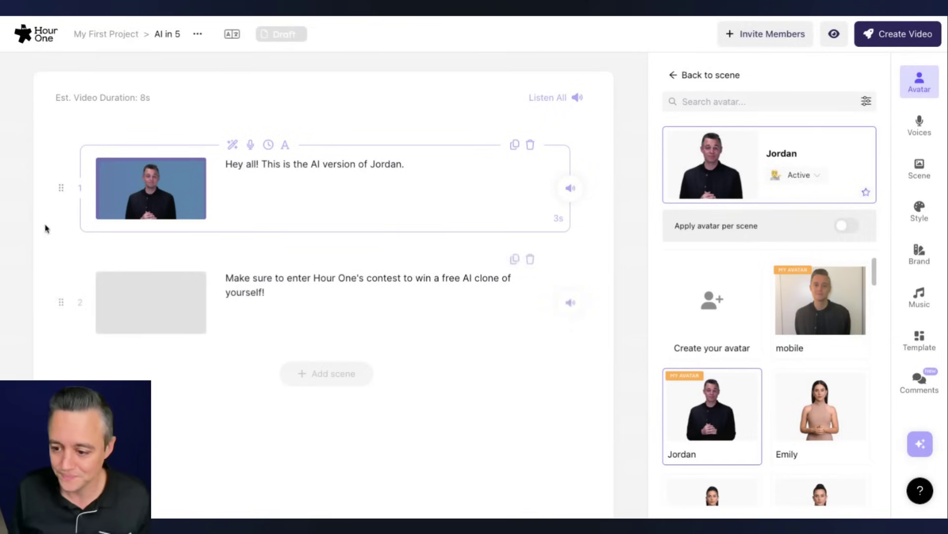
{"action": "left_click", "coordinate": [812, 180]}
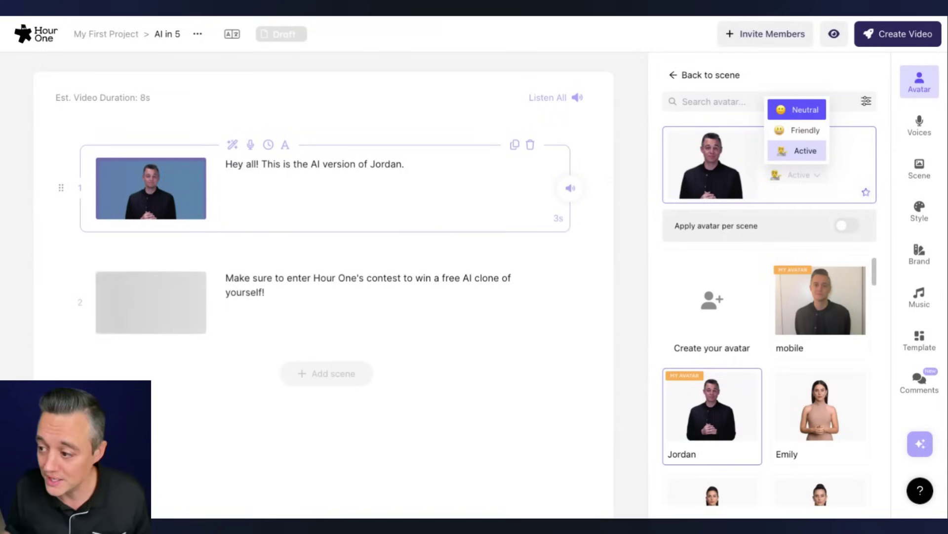
{"action": "left_click", "coordinate": [801, 110]}
{"action": "left_click", "coordinate": [810, 174]}
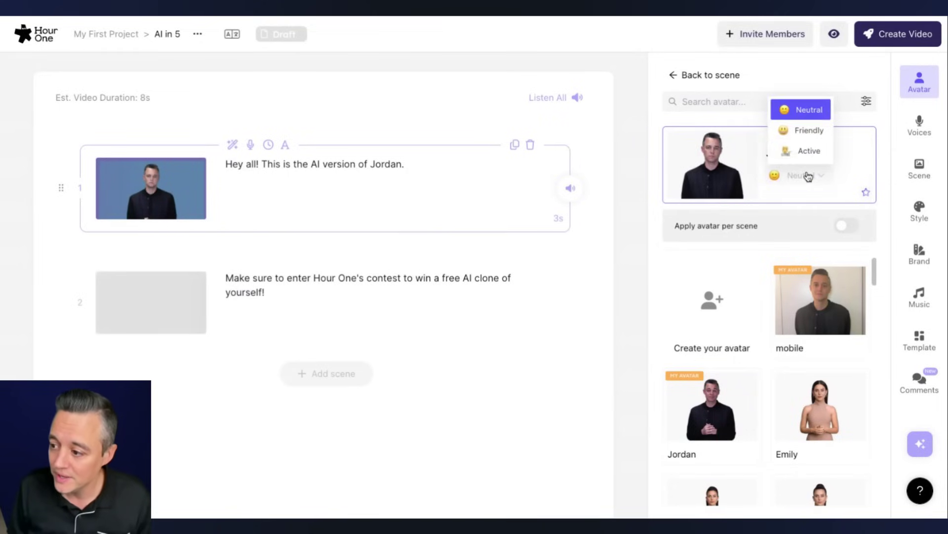
{"action": "left_click", "coordinate": [808, 129]}
{"action": "left_click", "coordinate": [804, 178]}
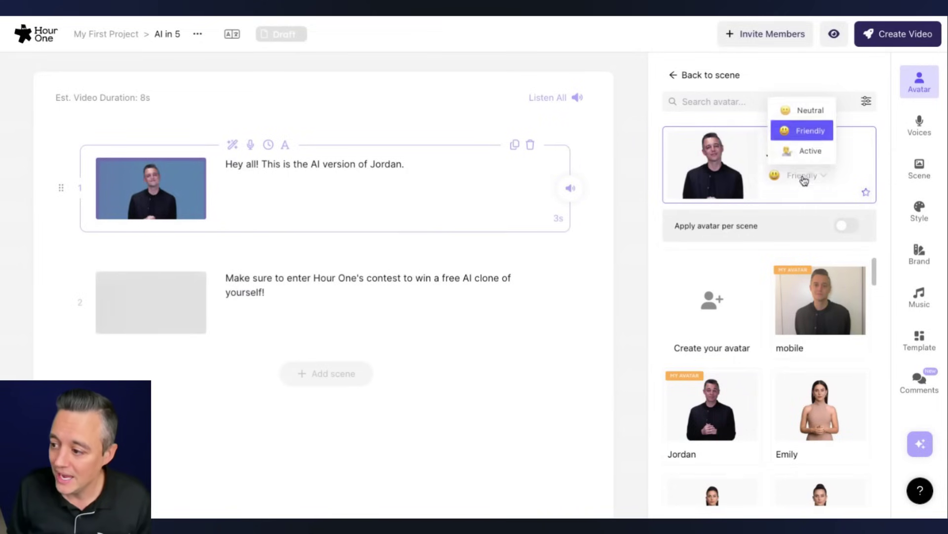
{"action": "left_click", "coordinate": [805, 151]}
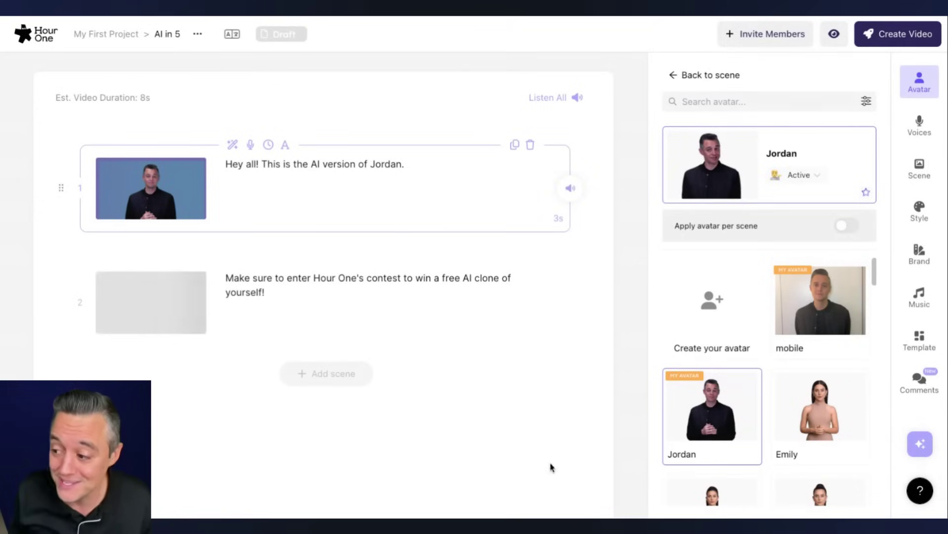
{"action": "left_click", "coordinate": [799, 182]}
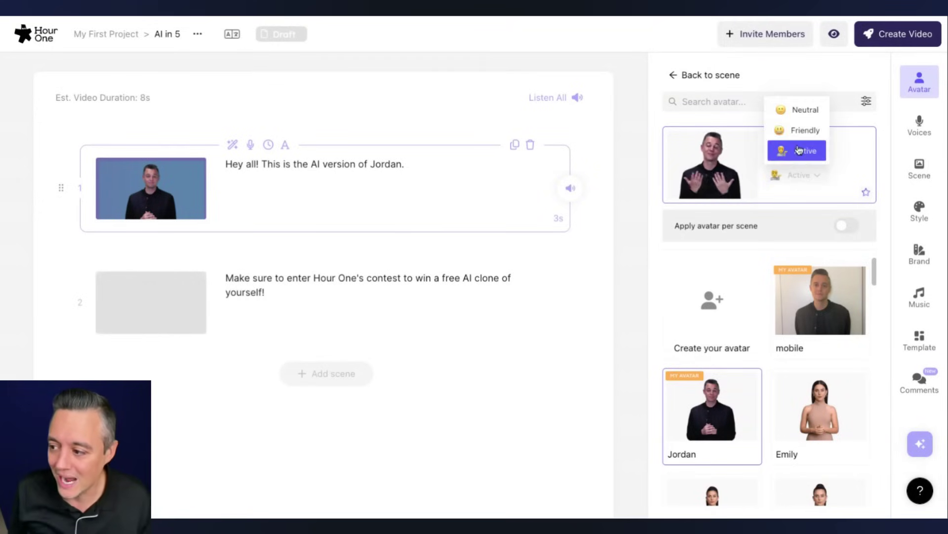
{"action": "left_click", "coordinate": [801, 130]}
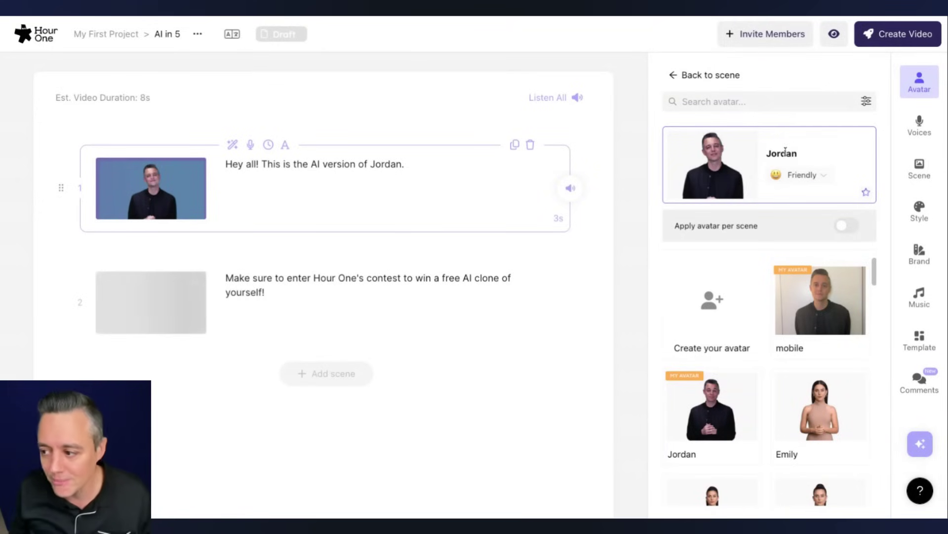
{"action": "left_click", "coordinate": [799, 176]}
{"action": "left_click", "coordinate": [794, 152]}
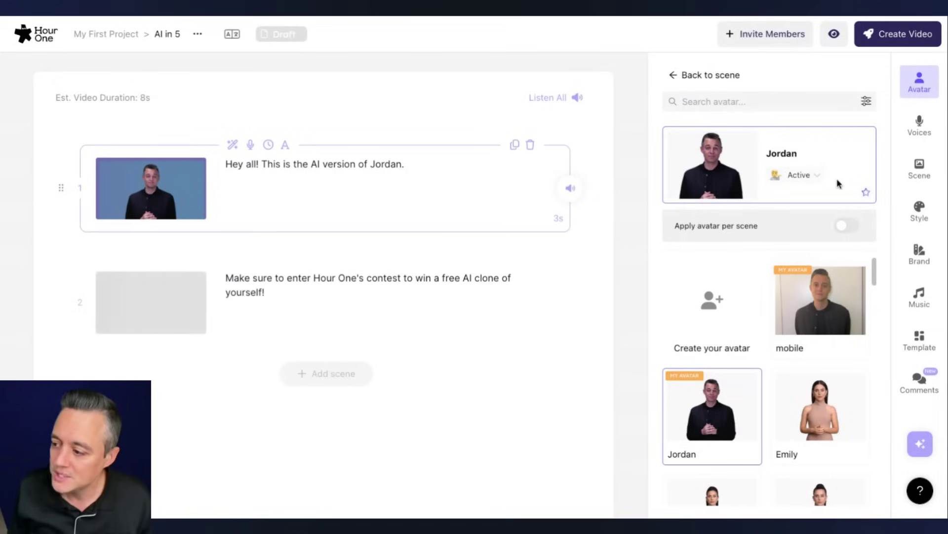
Turn on Apply avatar per scene and bring up scene 1's voice list
{"action": "left_click", "coordinate": [849, 230]}
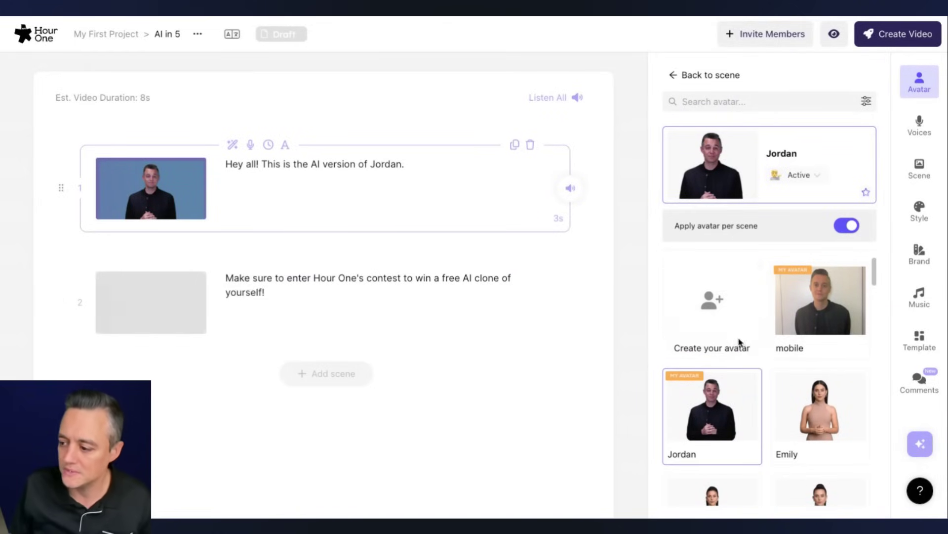
{"action": "left_click", "coordinate": [697, 76]}
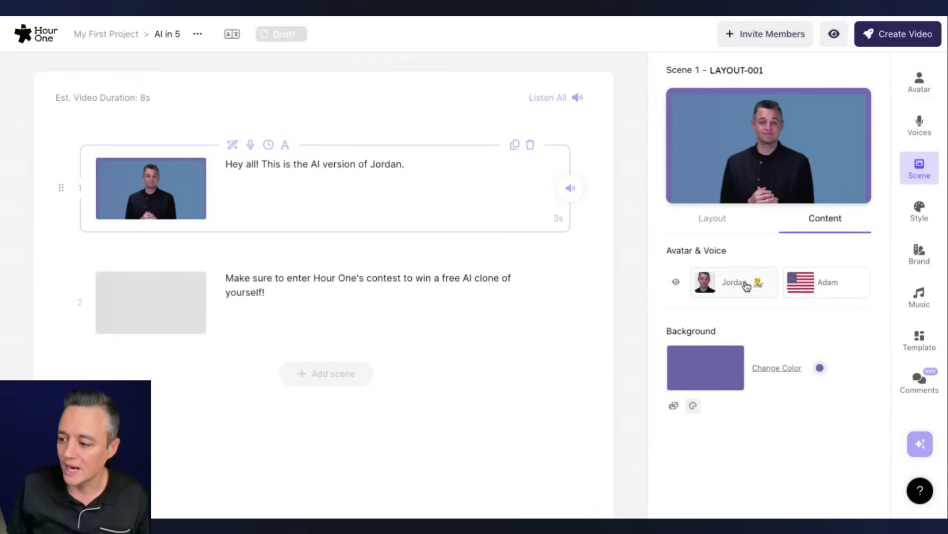
{"action": "left_click", "coordinate": [832, 293]}
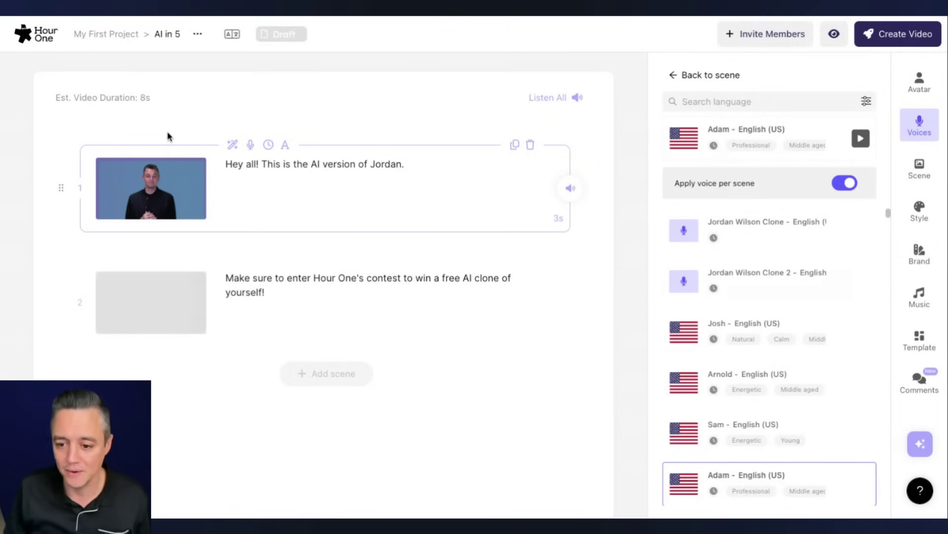
Leave the voice list and browse scene 1's avatar gallery again
{"action": "left_click", "coordinate": [675, 76]}
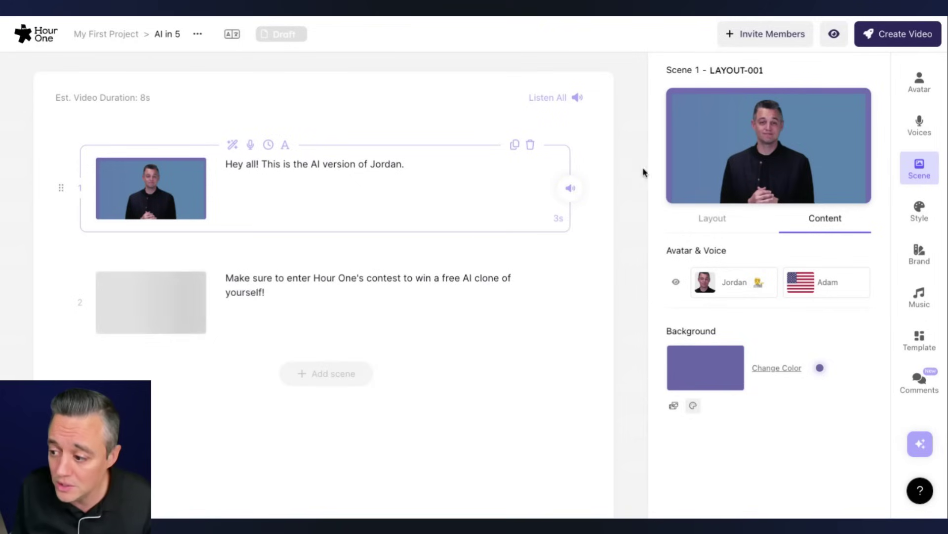
{"action": "left_click", "coordinate": [733, 288]}
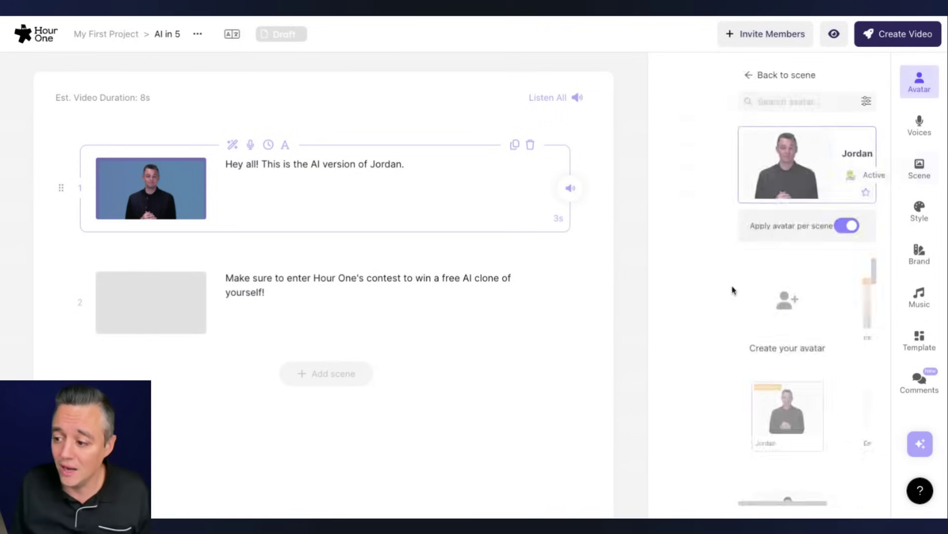
{"action": "scroll", "coordinate": [773, 298], "scroll_direction": "down", "scroll_amount": 3}
{"action": "scroll", "coordinate": [774, 299], "scroll_direction": "down", "scroll_amount": 3}
{"action": "scroll", "coordinate": [774, 299], "scroll_direction": "down", "scroll_amount": 3}
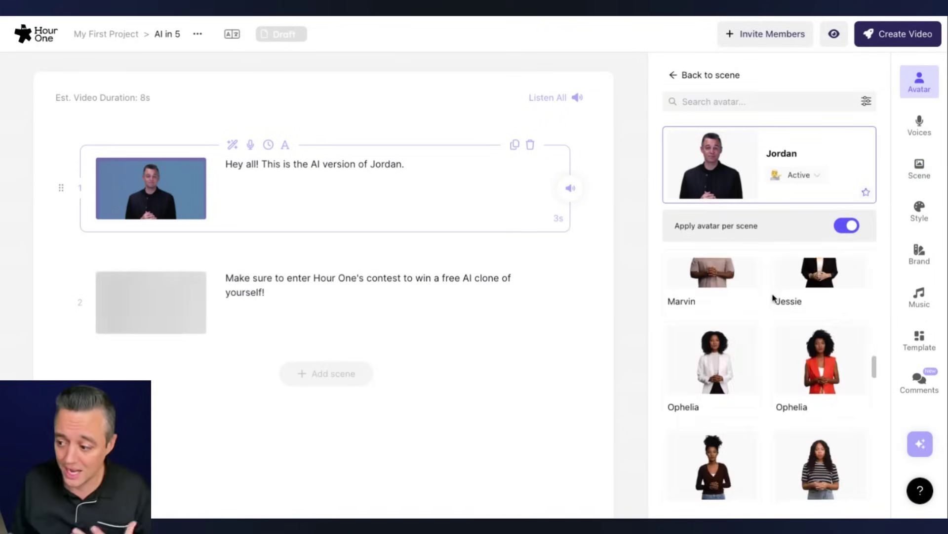
{"action": "scroll", "coordinate": [774, 298], "scroll_direction": "down", "scroll_amount": 3}
{"action": "scroll", "coordinate": [773, 298], "scroll_direction": "down", "scroll_amount": 2}
{"action": "scroll", "coordinate": [774, 298], "scroll_direction": "down", "scroll_amount": 3}
{"action": "scroll", "coordinate": [774, 298], "scroll_direction": "down", "scroll_amount": 2}
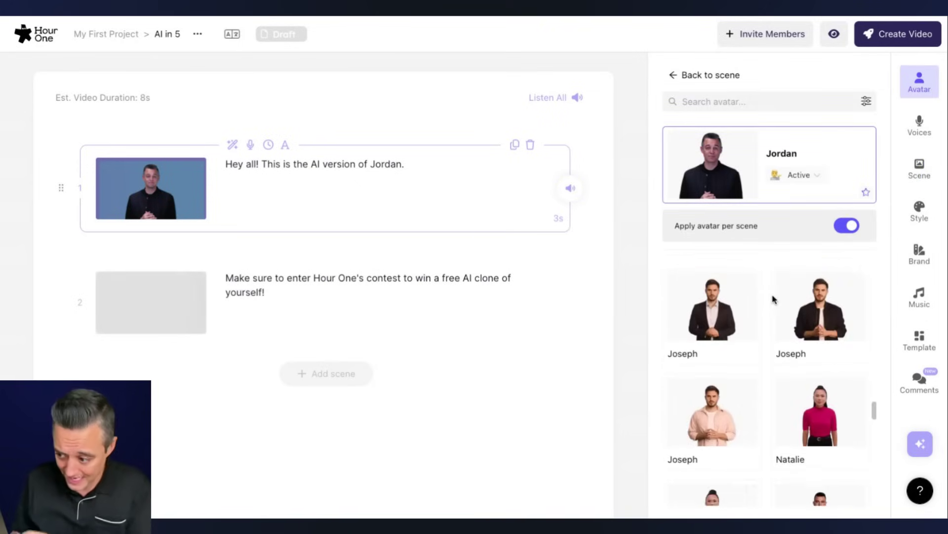
{"action": "scroll", "coordinate": [773, 297], "scroll_direction": "down", "scroll_amount": 2}
{"action": "scroll", "coordinate": [770, 299], "scroll_direction": "down", "scroll_amount": 2}
{"action": "scroll", "coordinate": [770, 298], "scroll_direction": "up", "scroll_amount": 3}
{"action": "scroll", "coordinate": [771, 296], "scroll_direction": "up", "scroll_amount": 5}
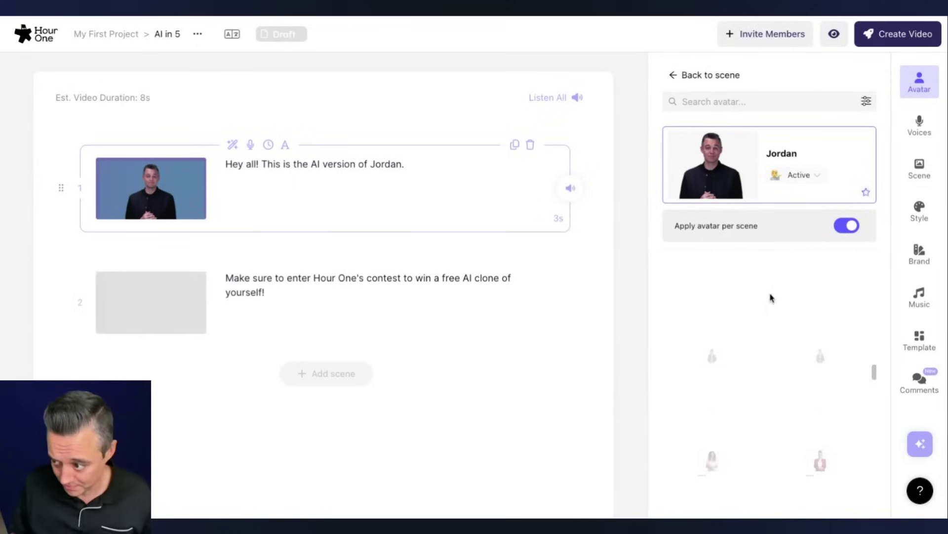
{"action": "scroll", "coordinate": [774, 274], "scroll_direction": "up", "scroll_amount": 10}
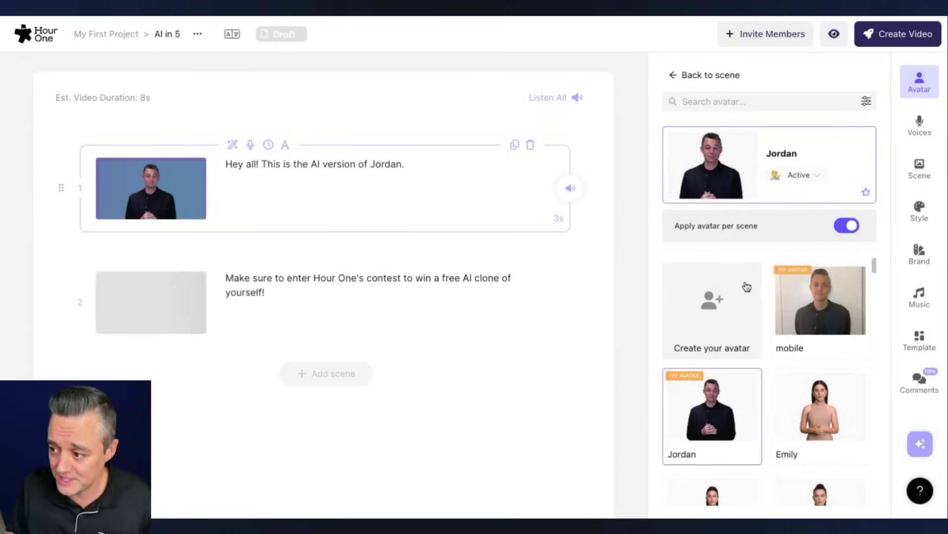
{"action": "left_click", "coordinate": [686, 77]}
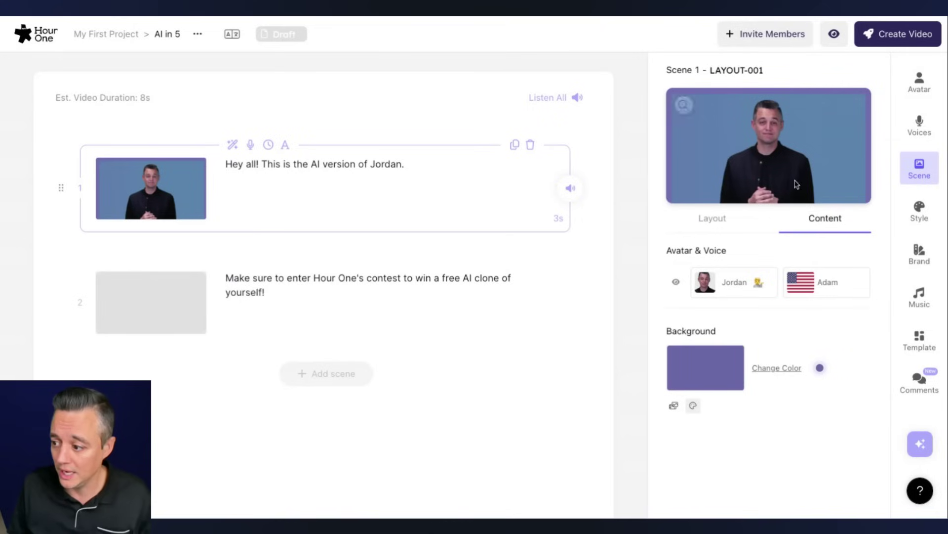
{"action": "left_click", "coordinate": [842, 286]}
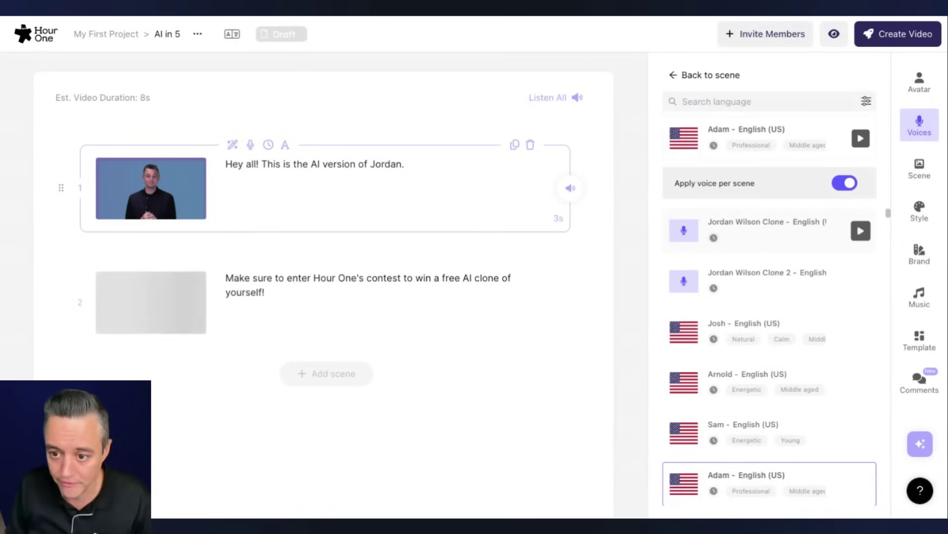
{"action": "left_click", "coordinate": [860, 231]}
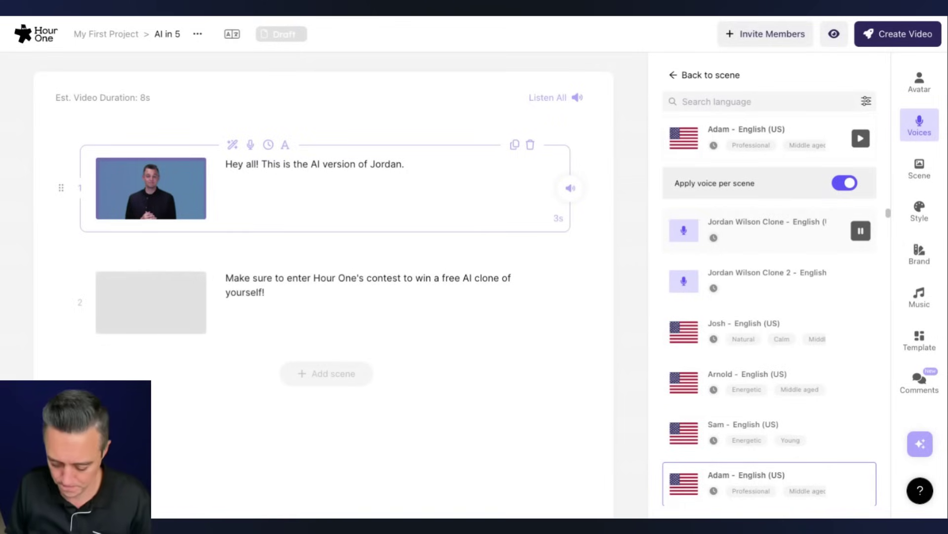
{"action": "left_click", "coordinate": [860, 283]}
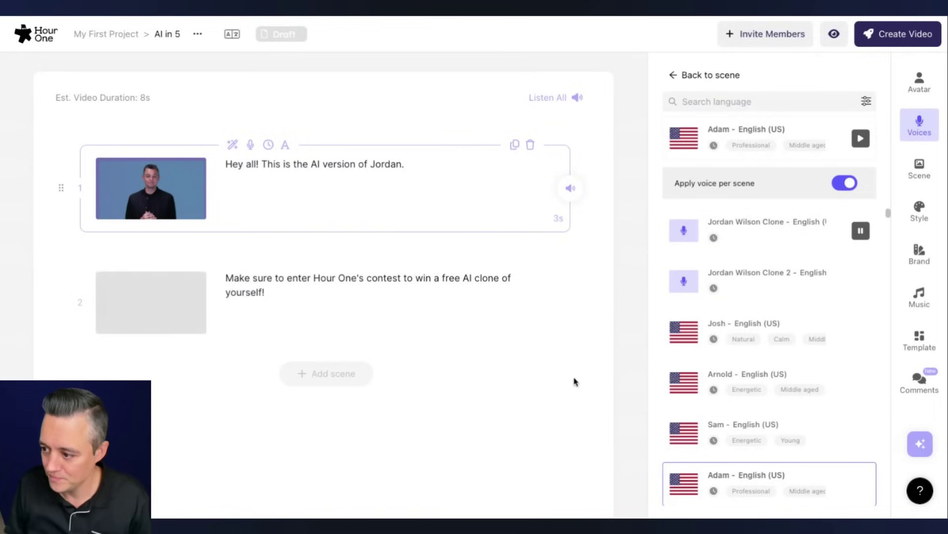
{"action": "left_click", "coordinate": [759, 241]}
{"action": "scroll", "coordinate": [778, 262], "scroll_direction": "down", "scroll_amount": 3}
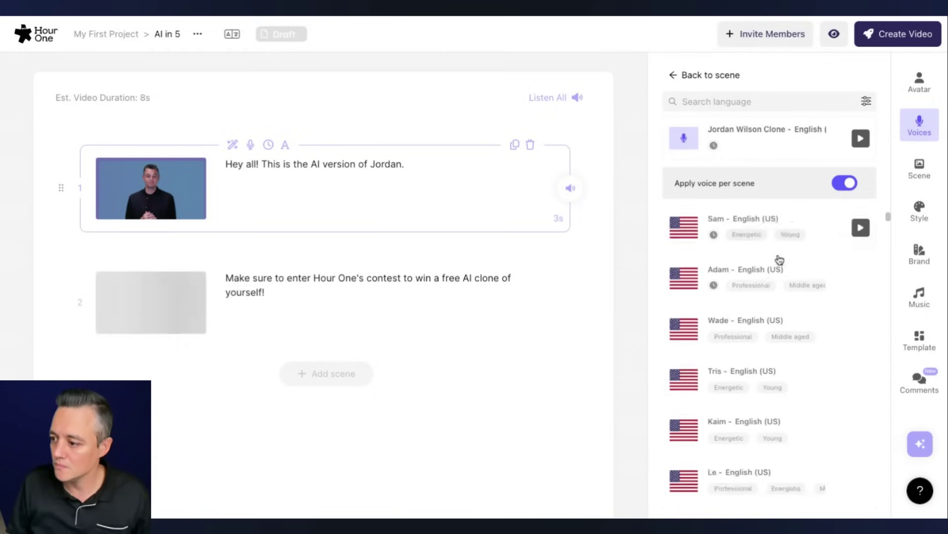
{"action": "scroll", "coordinate": [779, 262], "scroll_direction": "down", "scroll_amount": 4}
{"action": "scroll", "coordinate": [779, 262], "scroll_direction": "up", "scroll_amount": 8}
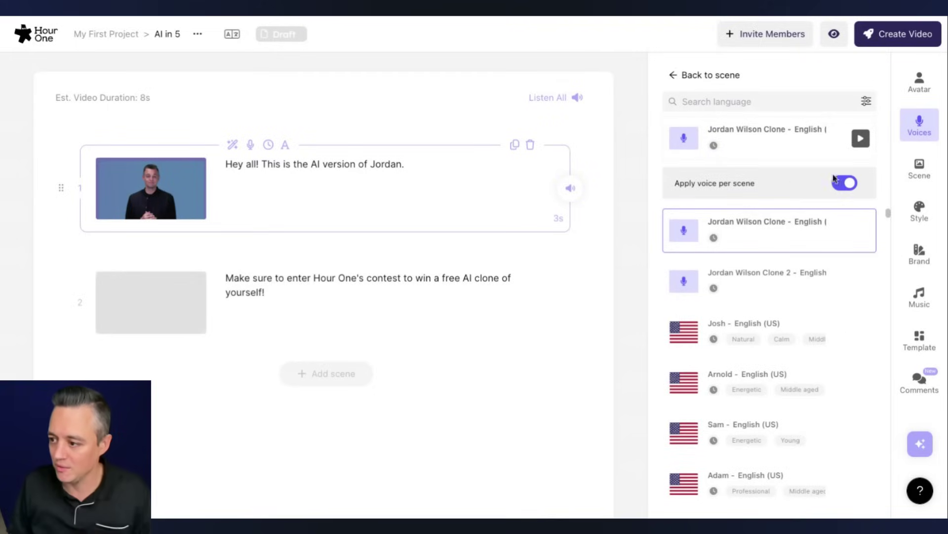
{"action": "left_click", "coordinate": [682, 77]}
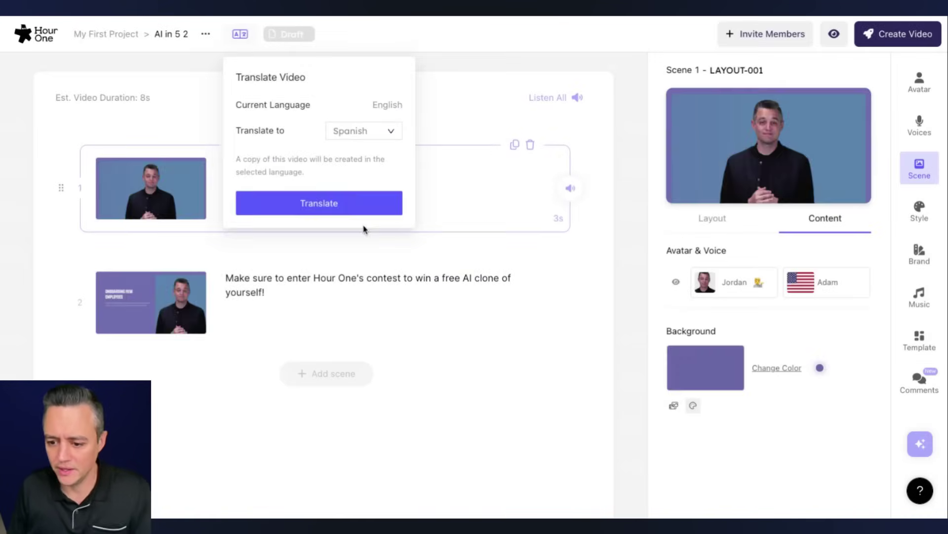
{"action": "mouse_move", "coordinate": [297, 252]}
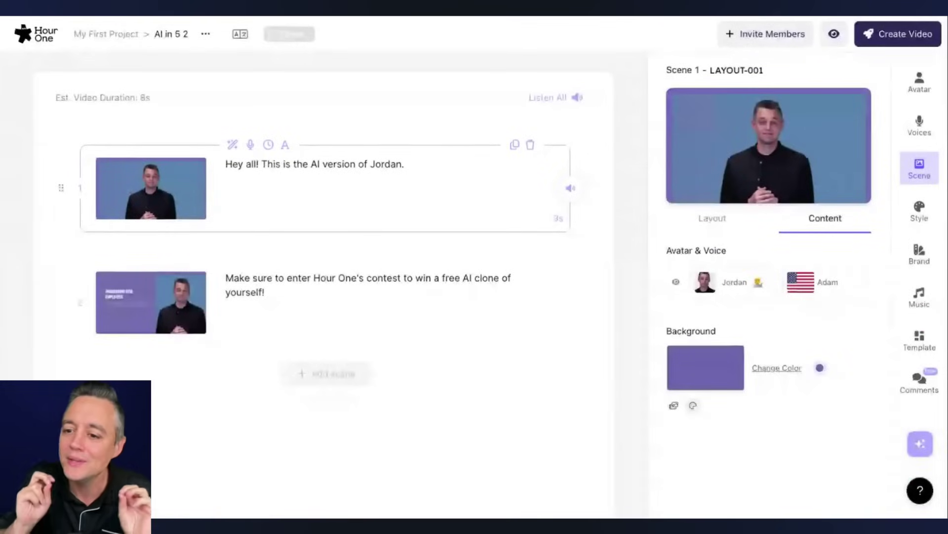
Give scene 2 the Jordan Wilson Clone voice
{"action": "left_click", "coordinate": [298, 268]}
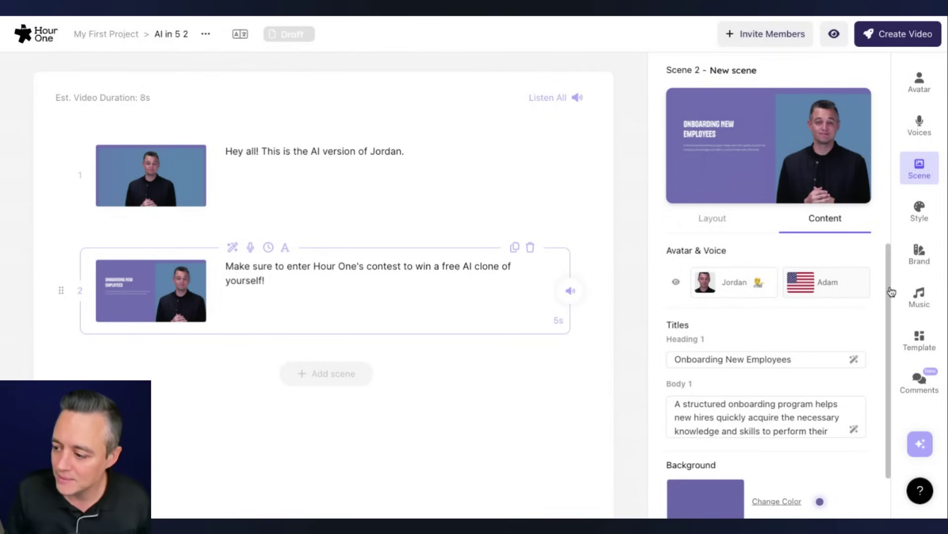
{"action": "left_click", "coordinate": [822, 282]}
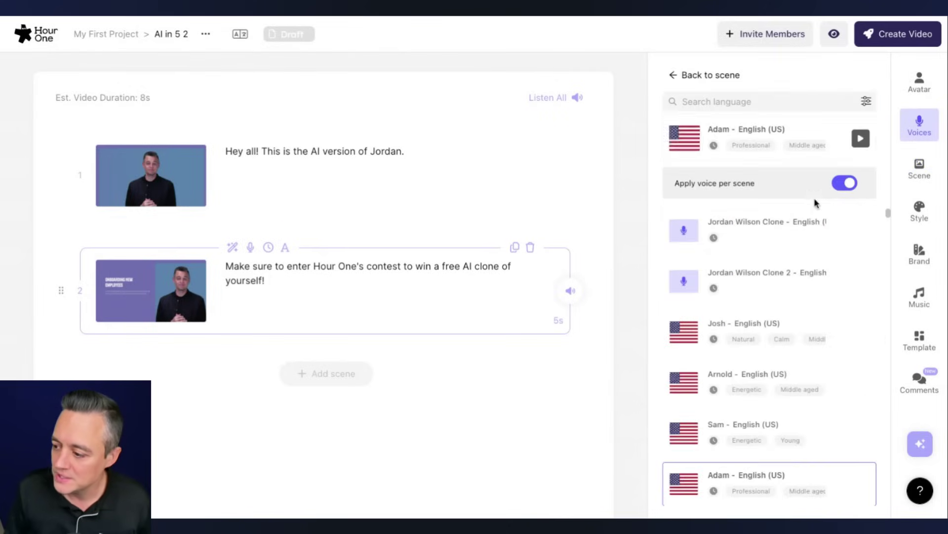
{"action": "left_click", "coordinate": [783, 235]}
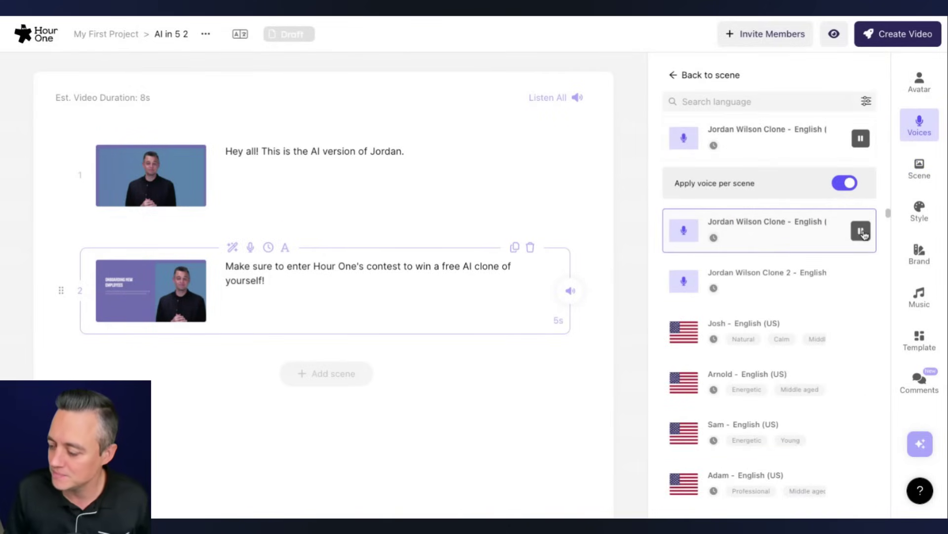
{"action": "left_click", "coordinate": [749, 77]}
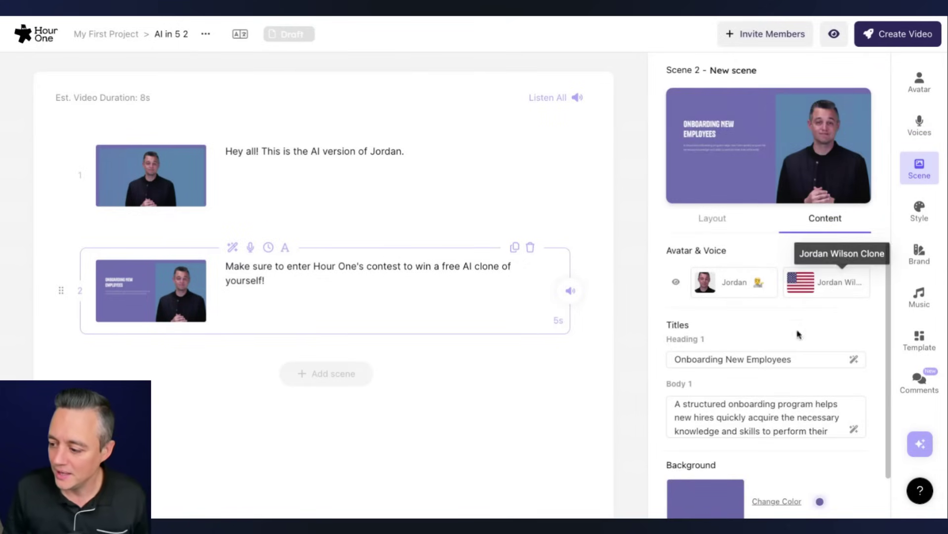
{"action": "scroll", "coordinate": [796, 382], "scroll_direction": "down", "scroll_amount": 1}
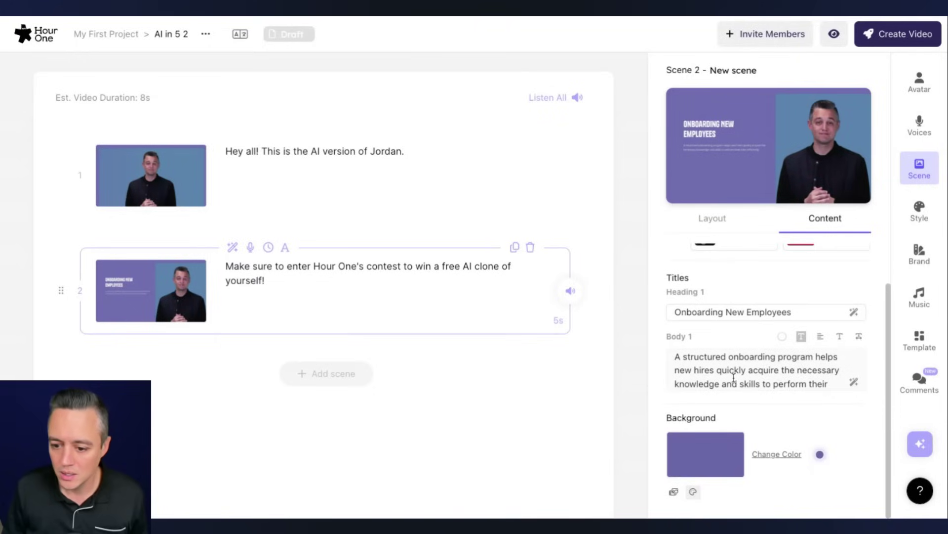
Replace scene 2's body title with 'Enter the #HourOneChallenge.'
{"action": "left_click", "coordinate": [740, 373]}
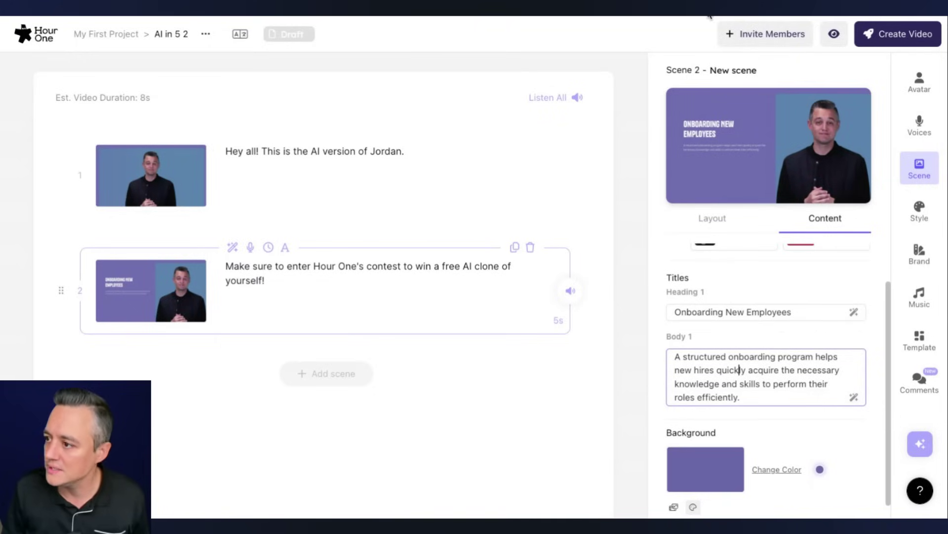
{"action": "triple_click", "coordinate": [756, 382]}
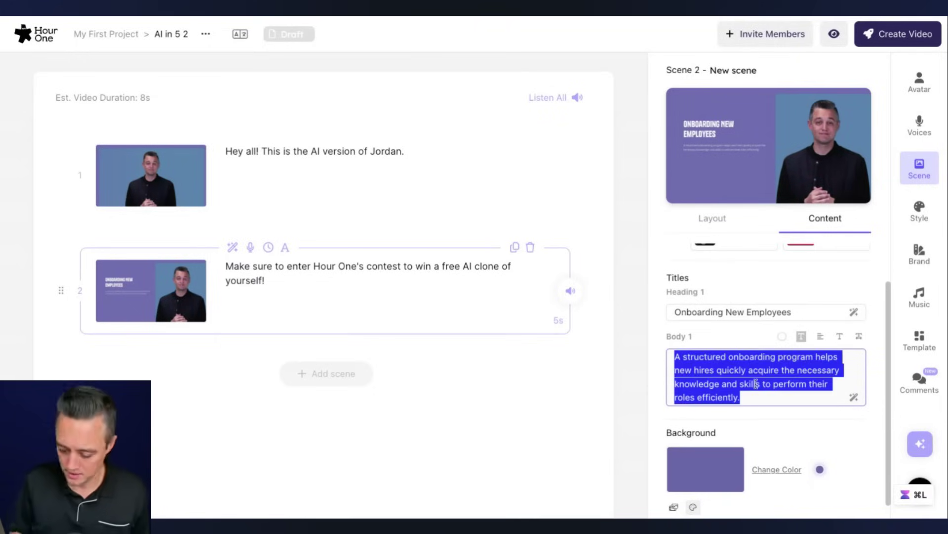
{"action": "type", "text": "Enter the #HourOneChallenge"}
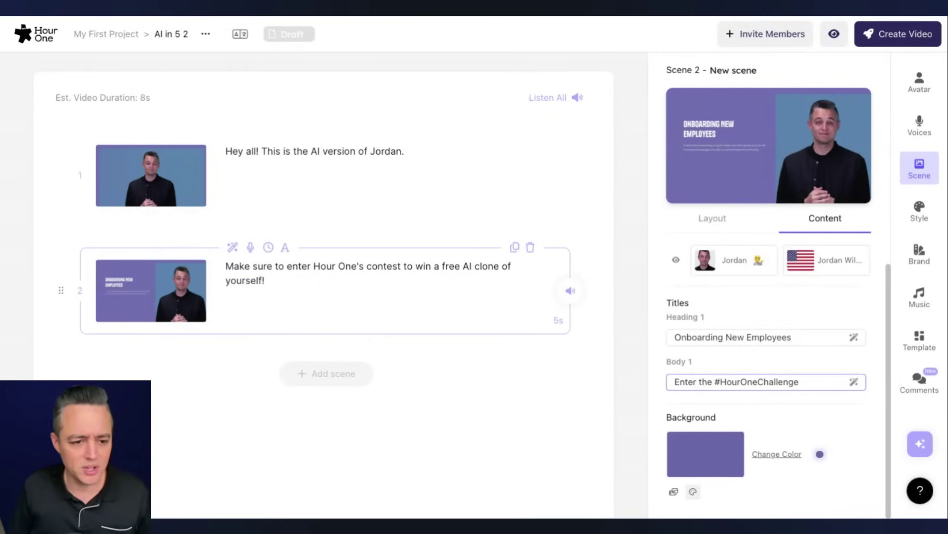
{"action": "key", "text": "Return"}
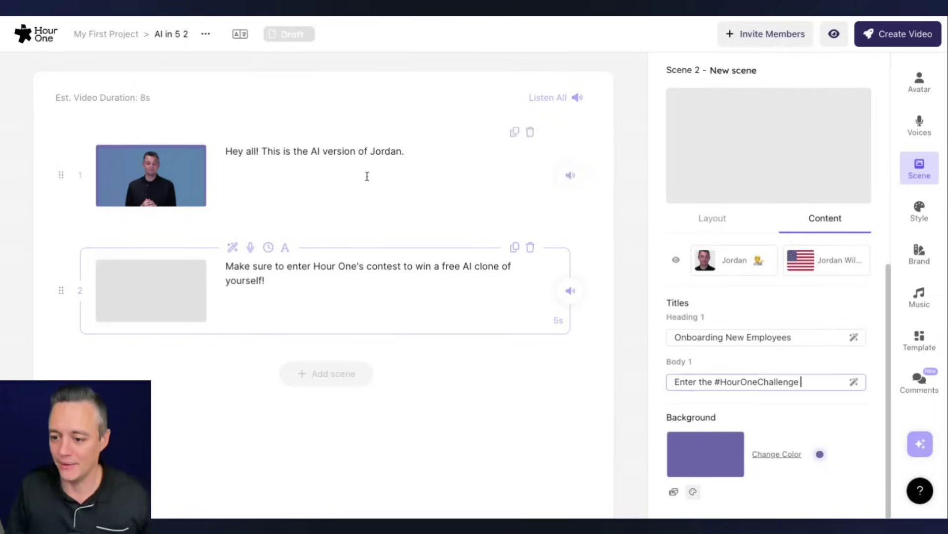
Start rendering the two-scene AI in 5 2 video with scene 1 selected
{"action": "left_click", "coordinate": [387, 188]}
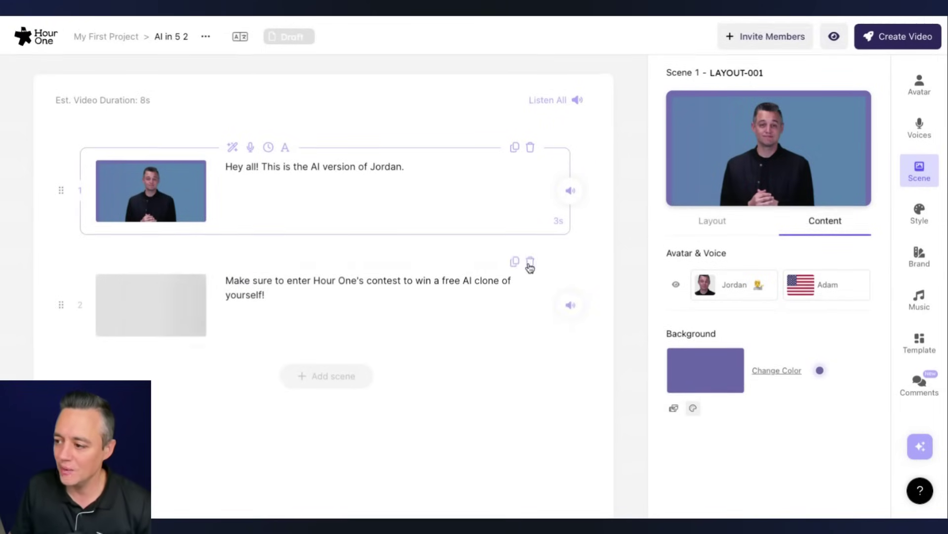
{"action": "left_click", "coordinate": [893, 35]}
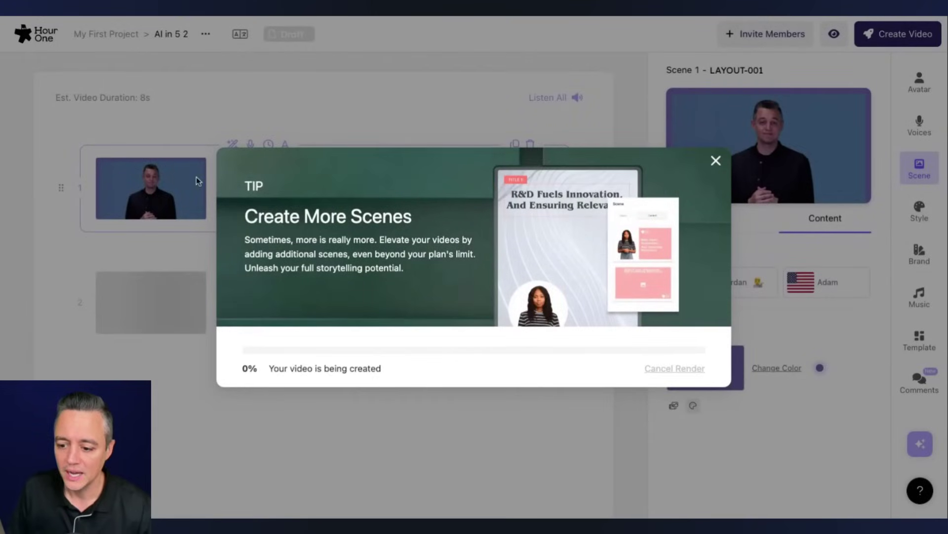
{"action": "triple_click", "coordinate": [311, 371]}
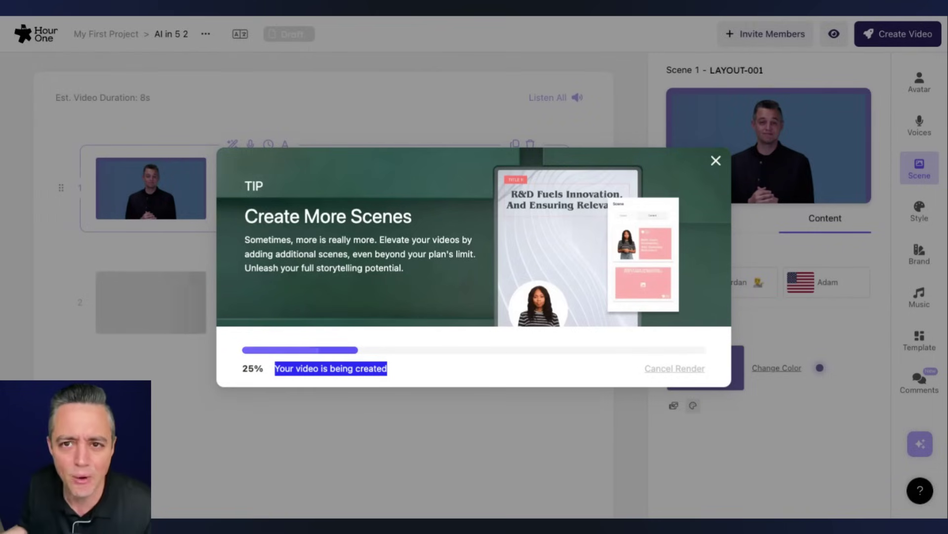
{"action": "left_click", "coordinate": [93, 530]}
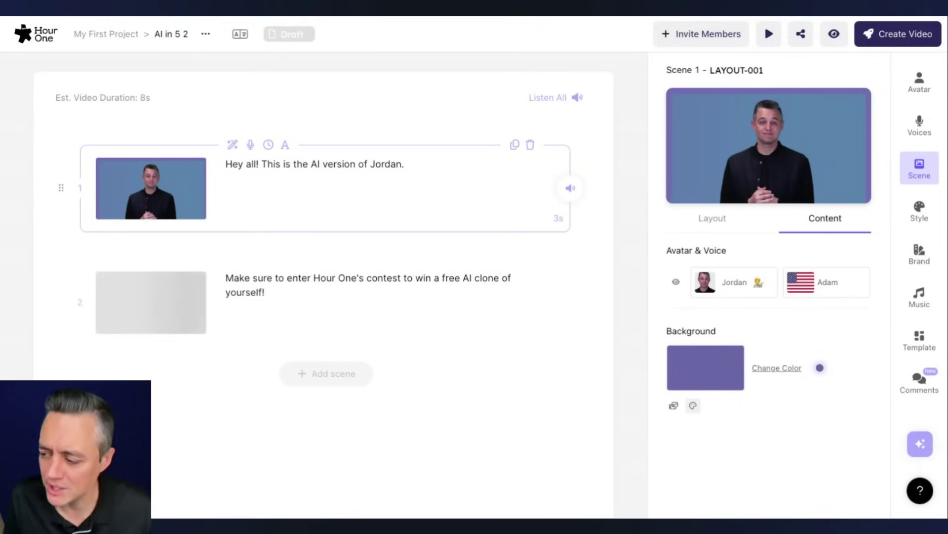
Switch scene 1 to the Jordan Wilson Clone voice
{"action": "left_click", "coordinate": [920, 125]}
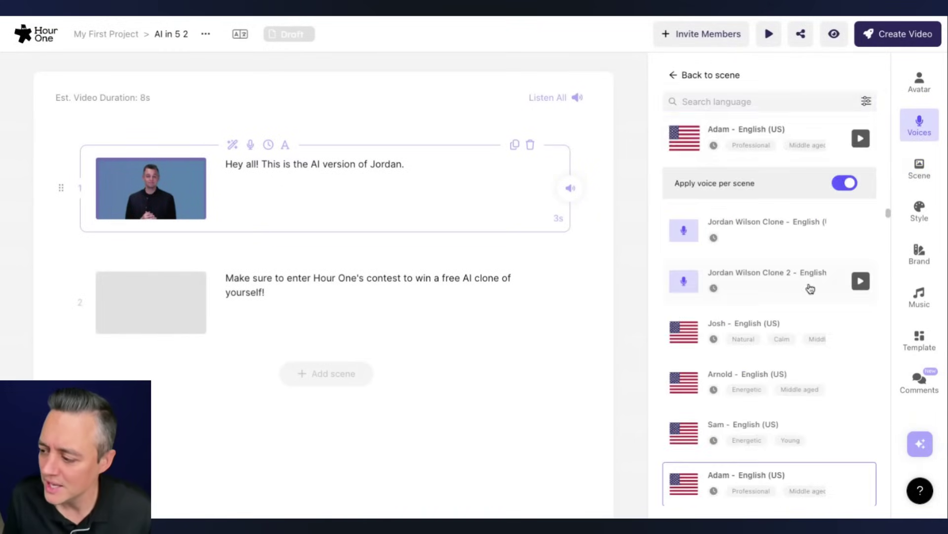
{"action": "left_click", "coordinate": [803, 235]}
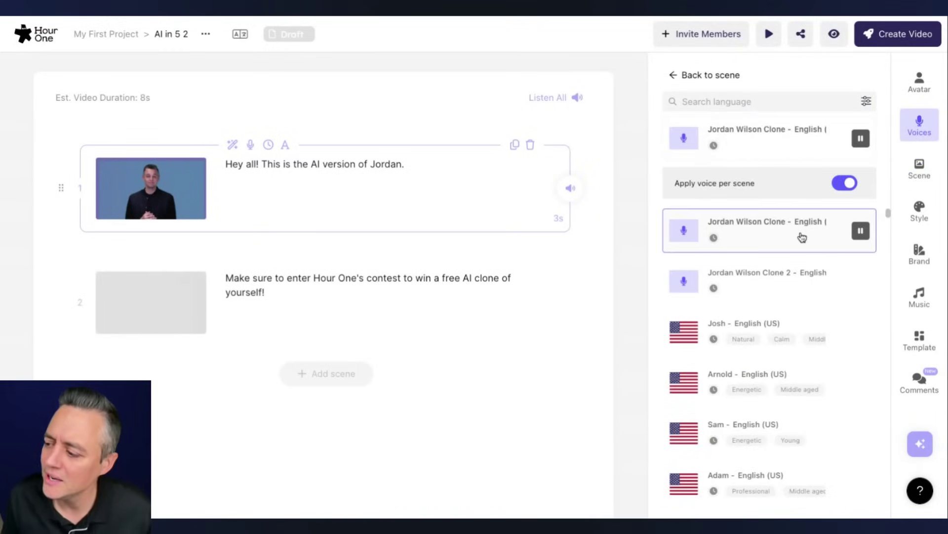
{"action": "left_click", "coordinate": [689, 75]}
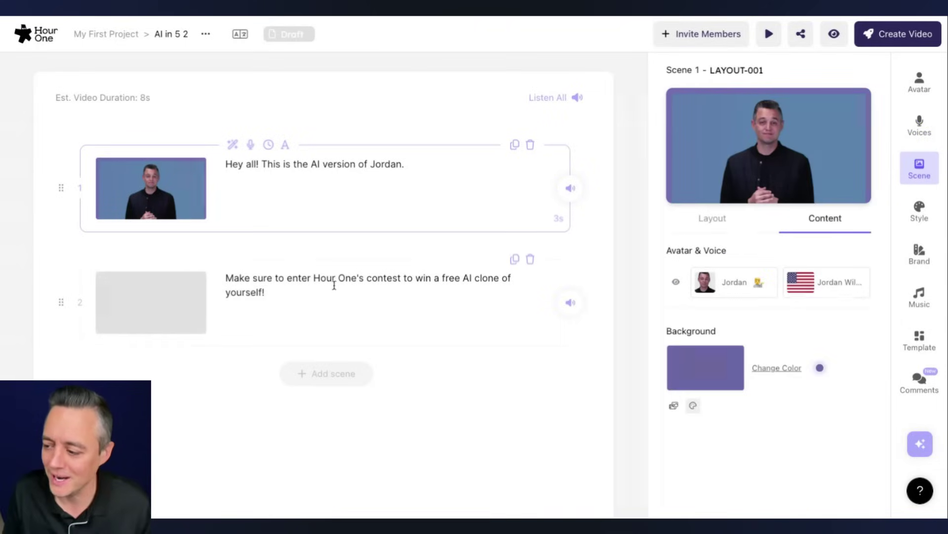
{"action": "left_click", "coordinate": [333, 286]}
{"action": "left_click", "coordinate": [478, 202]}
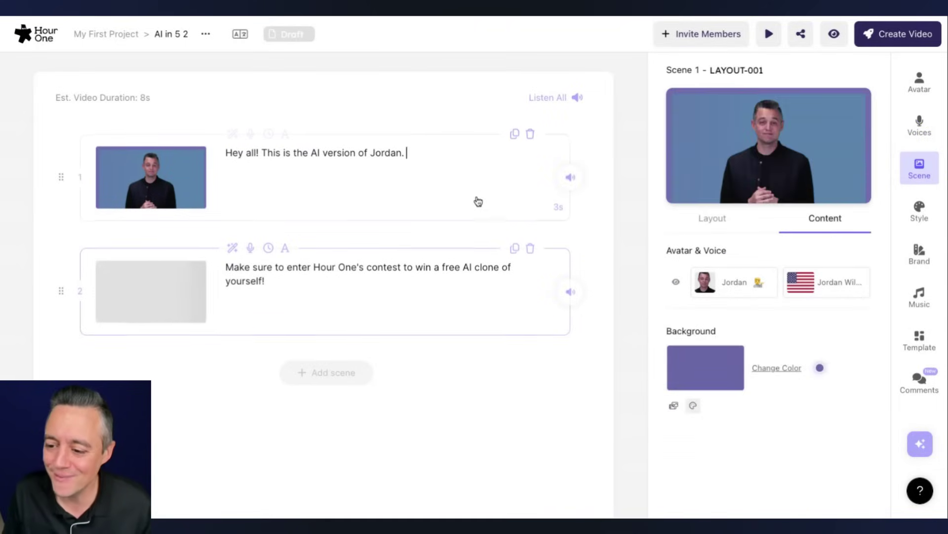
Re-render the AI in 5 2 video, dismissing tips until the 6-second video finishes
{"action": "left_click", "coordinate": [882, 35]}
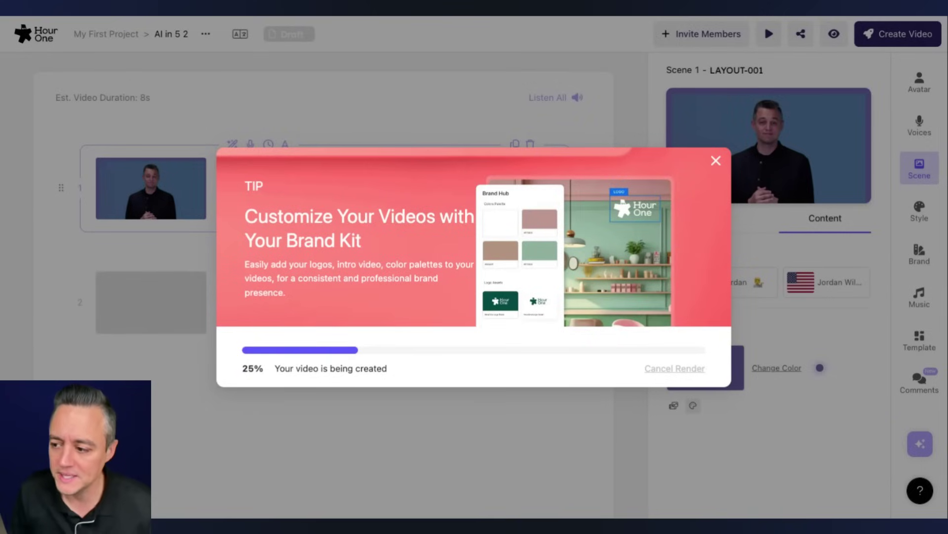
{"action": "left_click", "coordinate": [347, 92]}
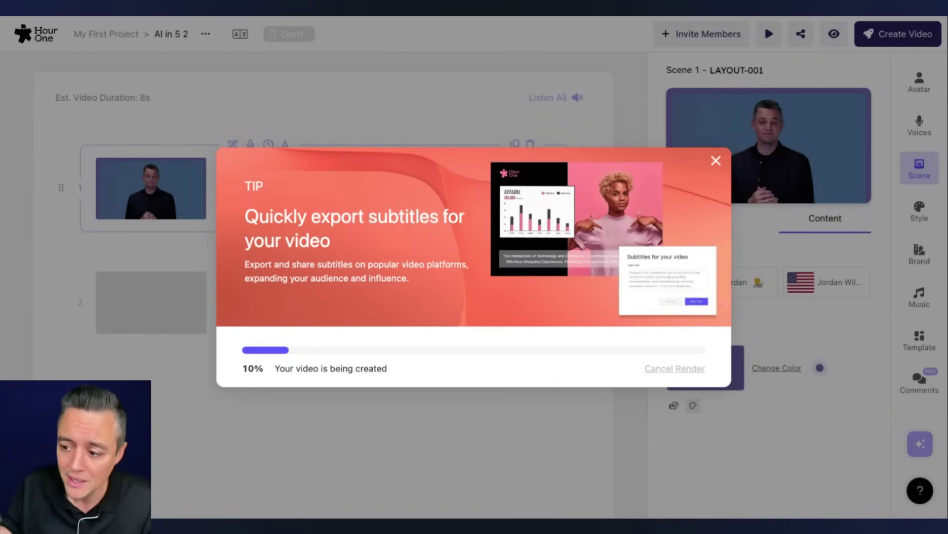
{"action": "left_click", "coordinate": [618, 122]}
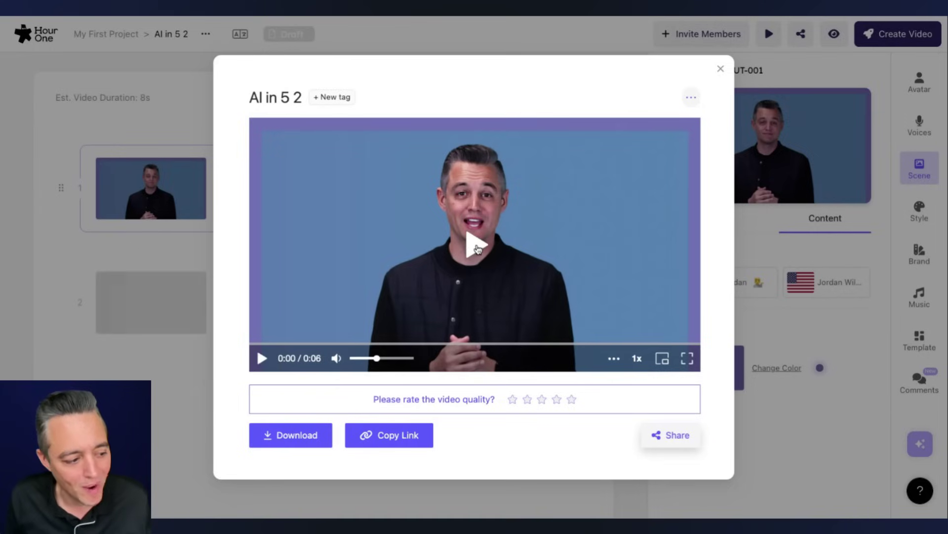
Play the rendered AI in 5 2 video preview, then close it
{"action": "left_click", "coordinate": [477, 249]}
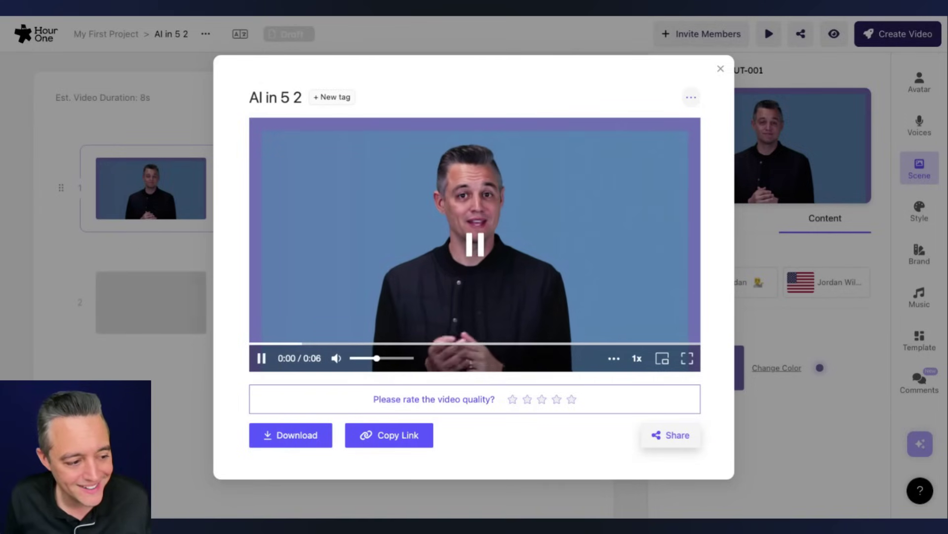
{"action": "left_click", "coordinate": [542, 399]}
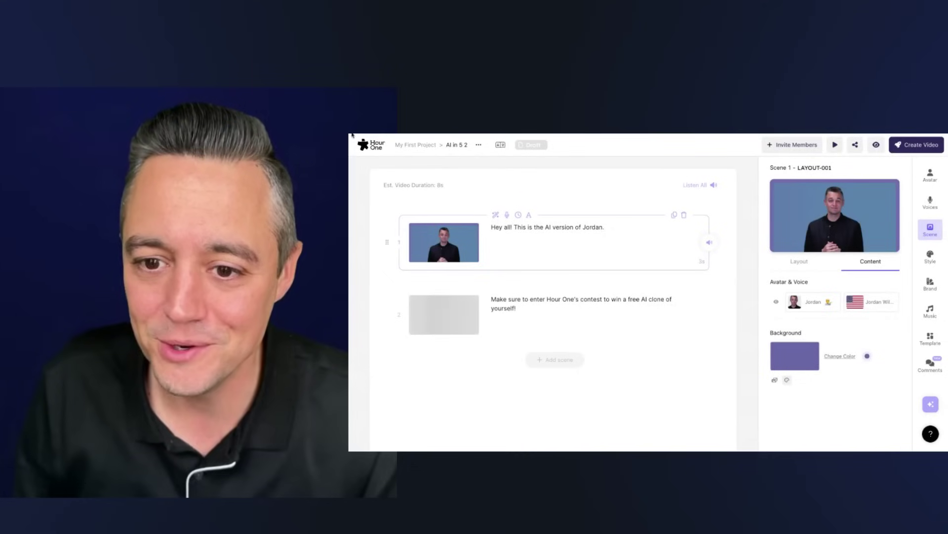
Open the Workflows gallery of videos from the sidebar
{"action": "left_click", "coordinate": [390, 289]}
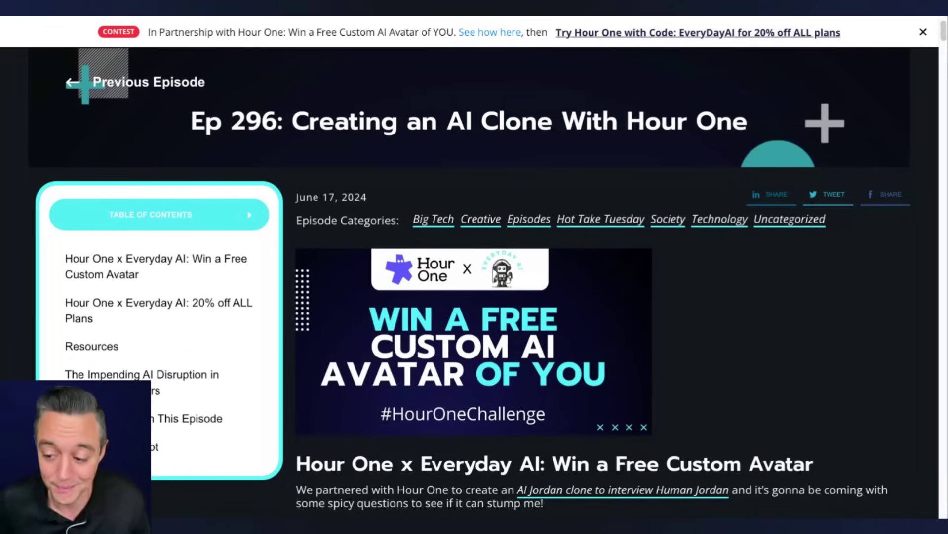
{"action": "scroll", "coordinate": [474, 297], "scroll_direction": "down", "scroll_amount": 2}
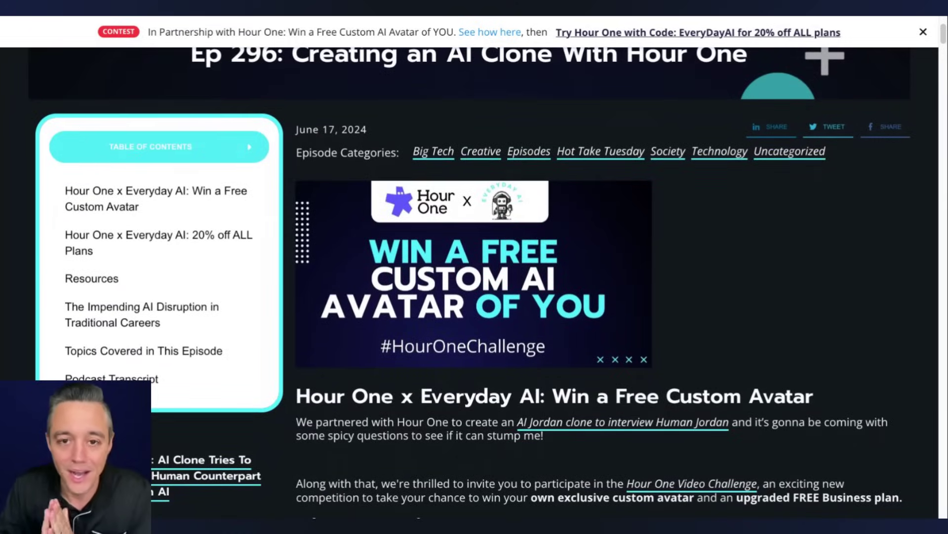
{"action": "scroll", "coordinate": [474, 297], "scroll_direction": "up", "scroll_amount": 3}
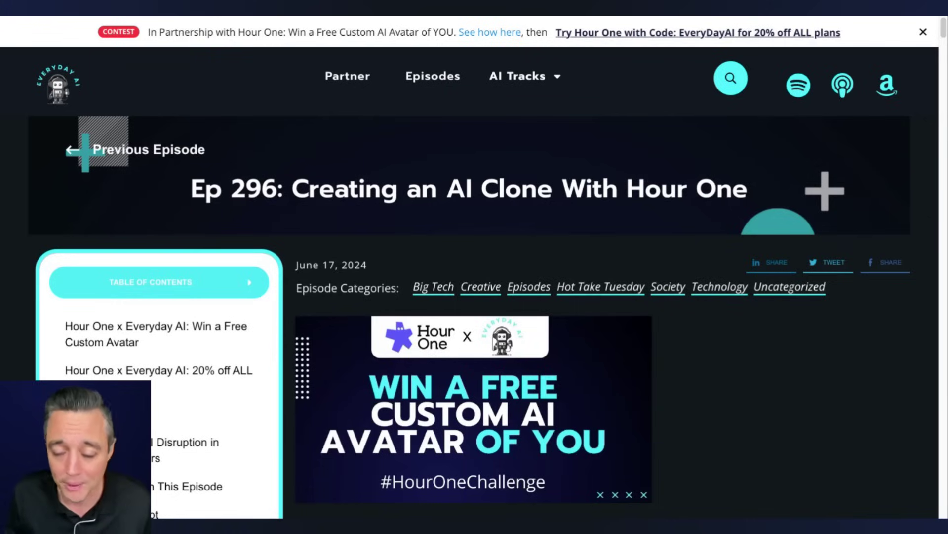
{"action": "scroll", "coordinate": [474, 282], "scroll_direction": "down", "scroll_amount": 3}
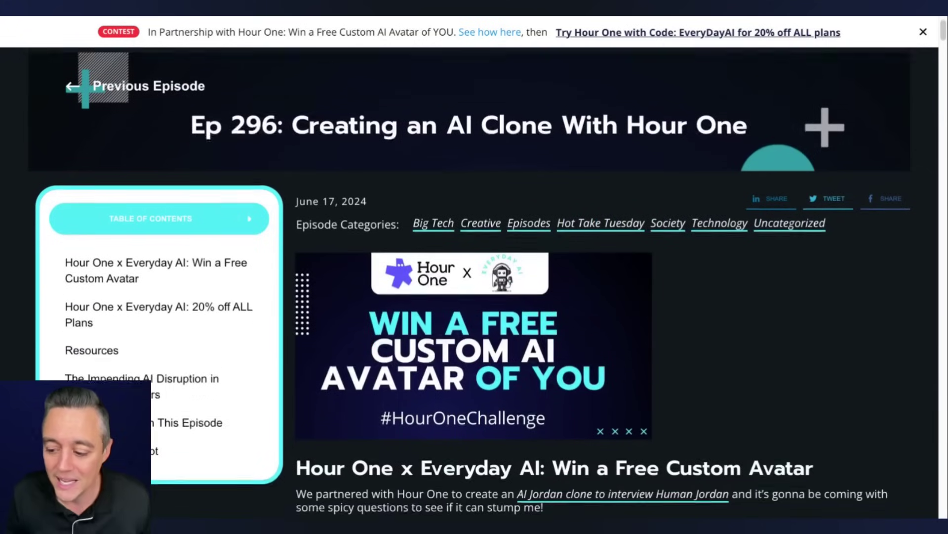